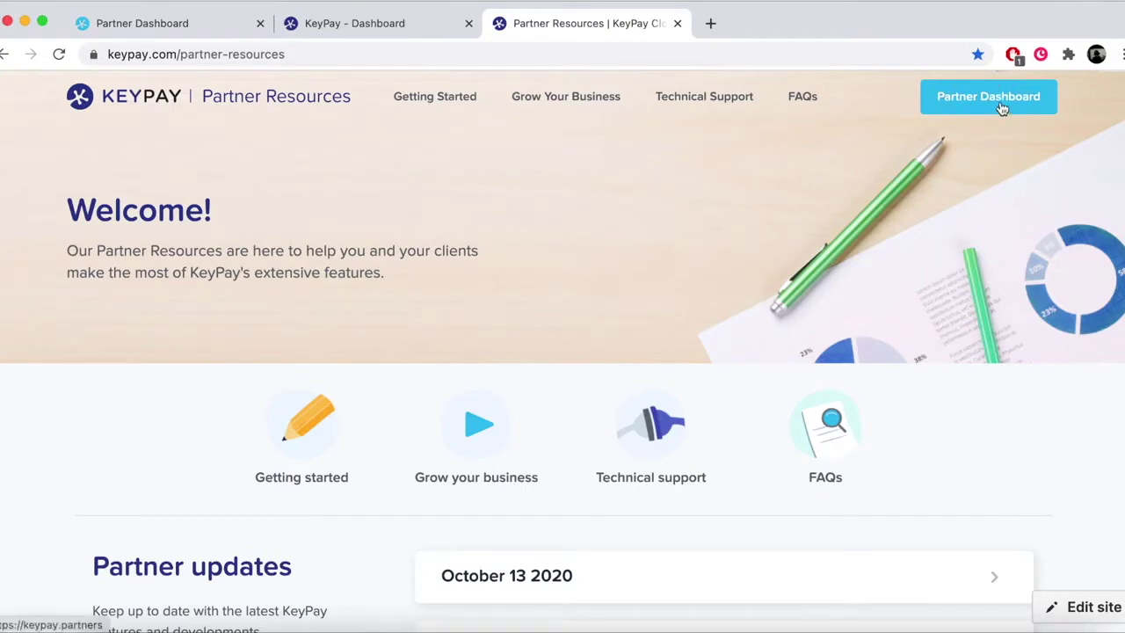
- Go from the KeyPay business dashboard to the Partner Dashboard and its White label management page
{"action": "left_click", "coordinate": [370, 26]}
{"action": "left_click", "coordinate": [1112, 98]}
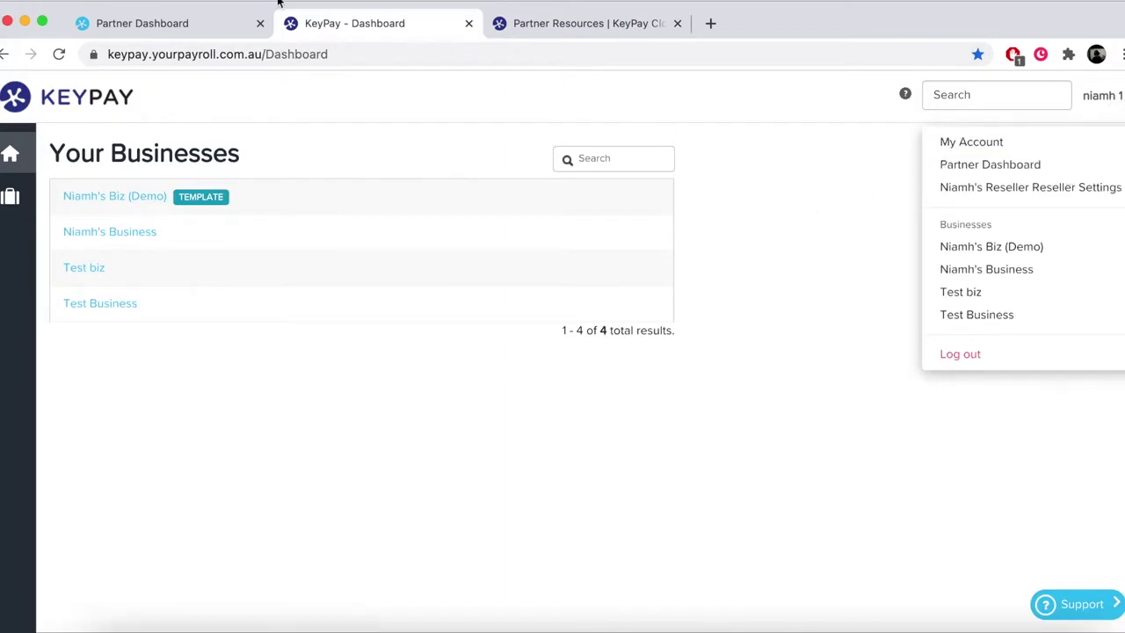
{"action": "left_click", "coordinate": [202, 26]}
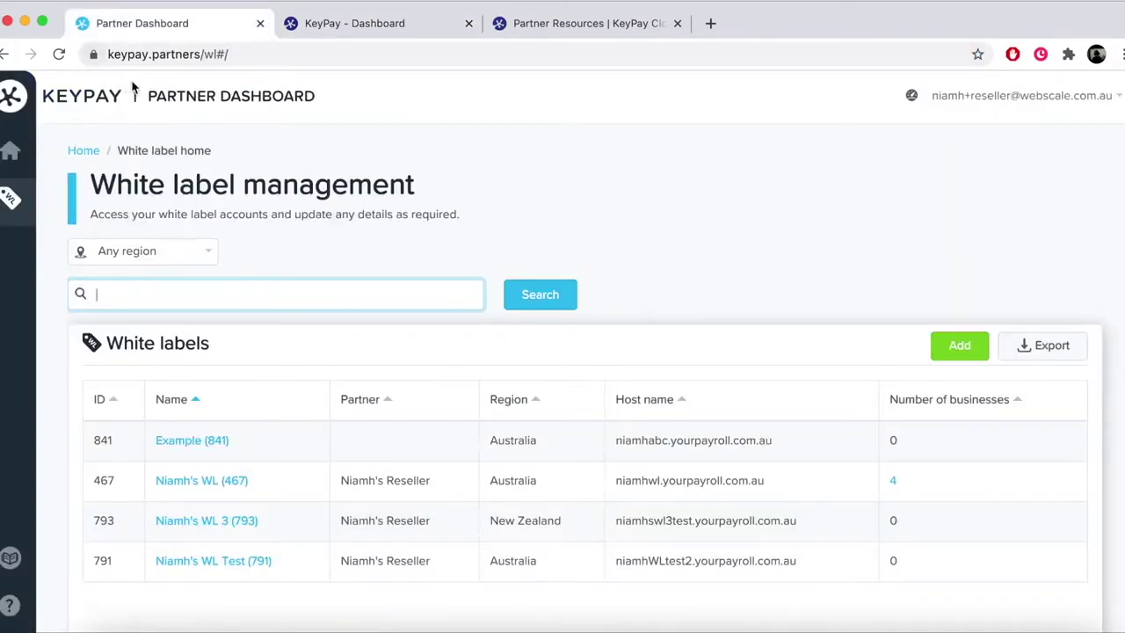
{"action": "left_click", "coordinate": [224, 93]}
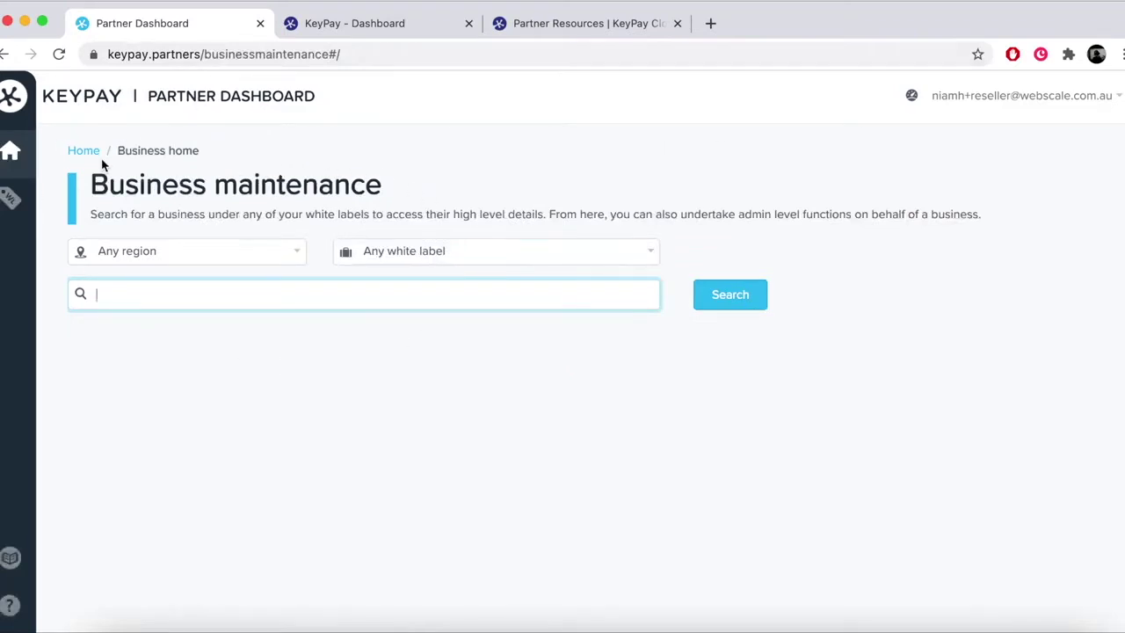
{"action": "left_click", "coordinate": [11, 202]}
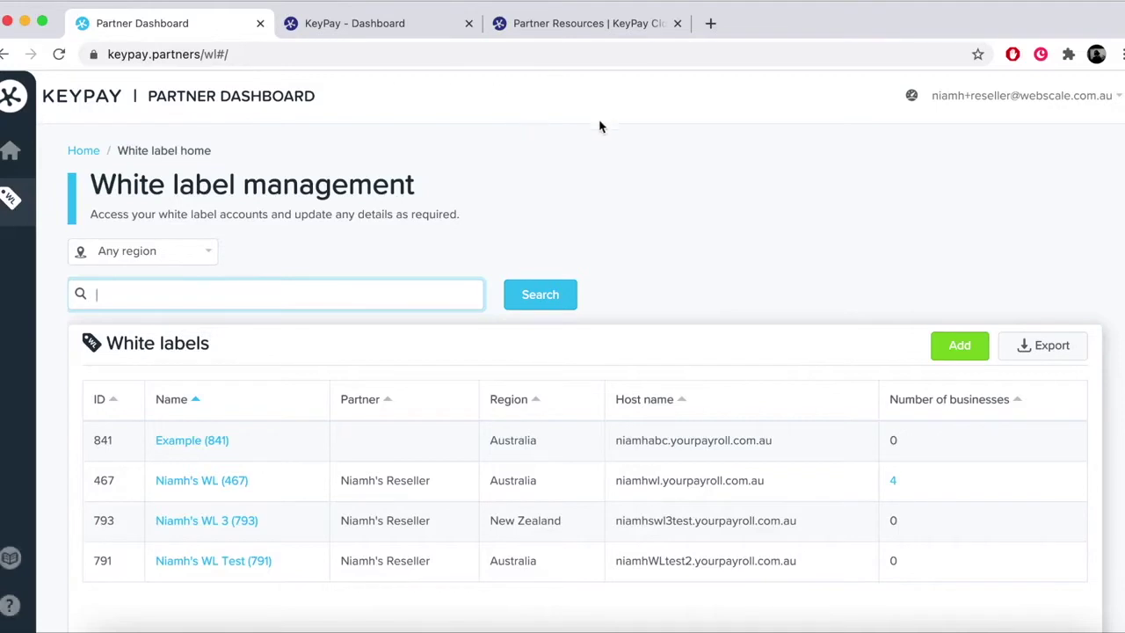
- Leave the region filter on Any region and search the white labels for 'exam'
{"action": "left_click", "coordinate": [201, 248]}
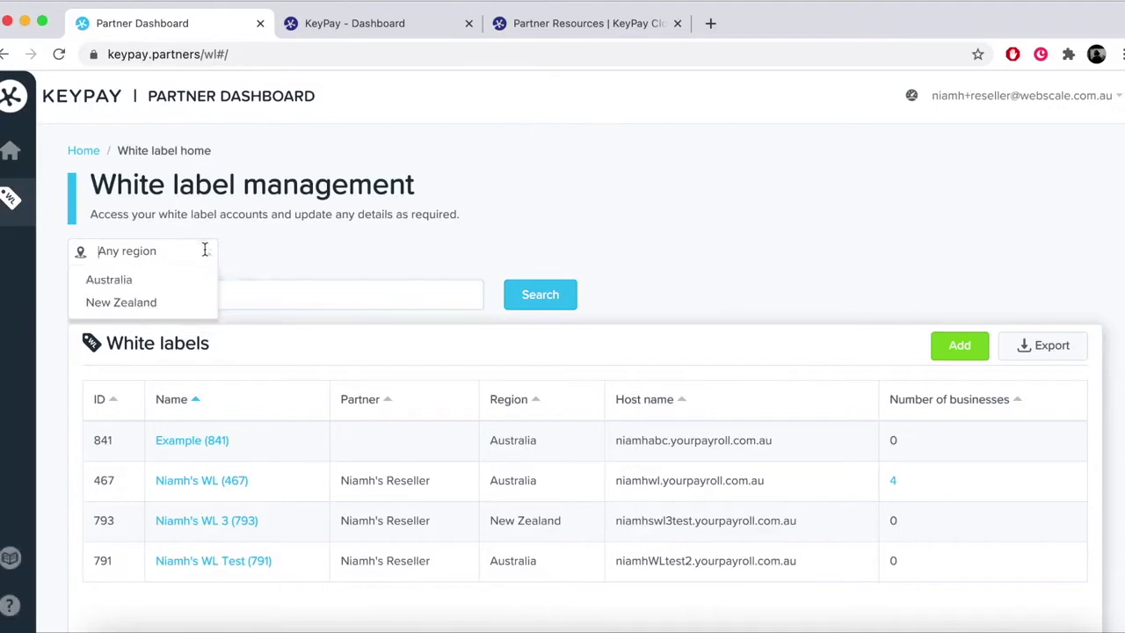
{"action": "left_click", "coordinate": [466, 182]}
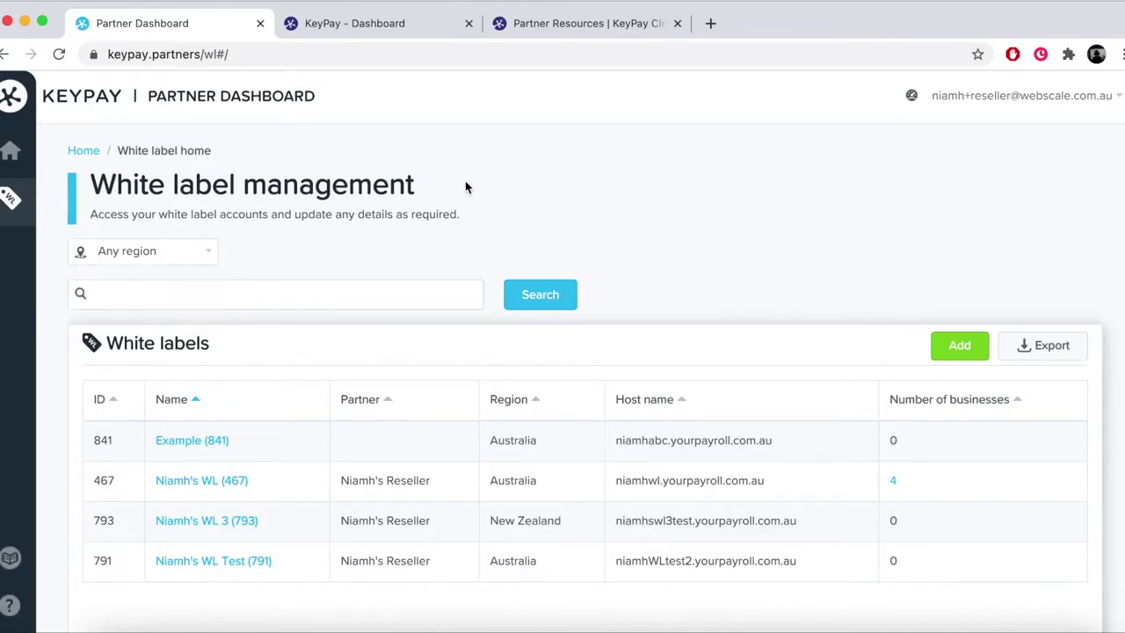
{"action": "left_click", "coordinate": [207, 289]}
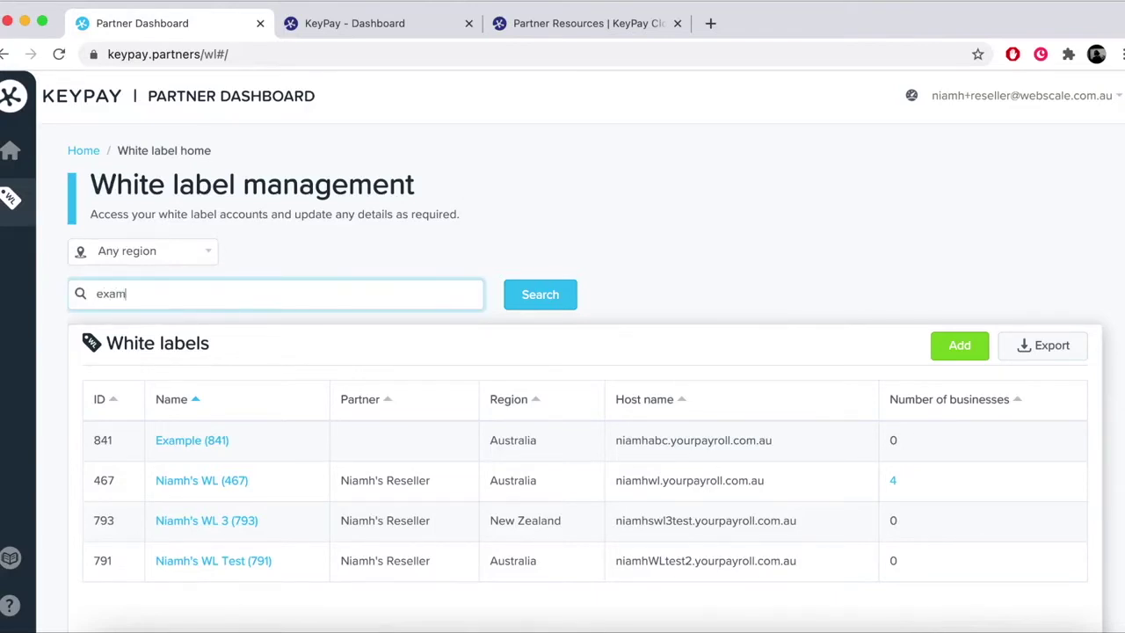
{"action": "left_click", "coordinate": [544, 299]}
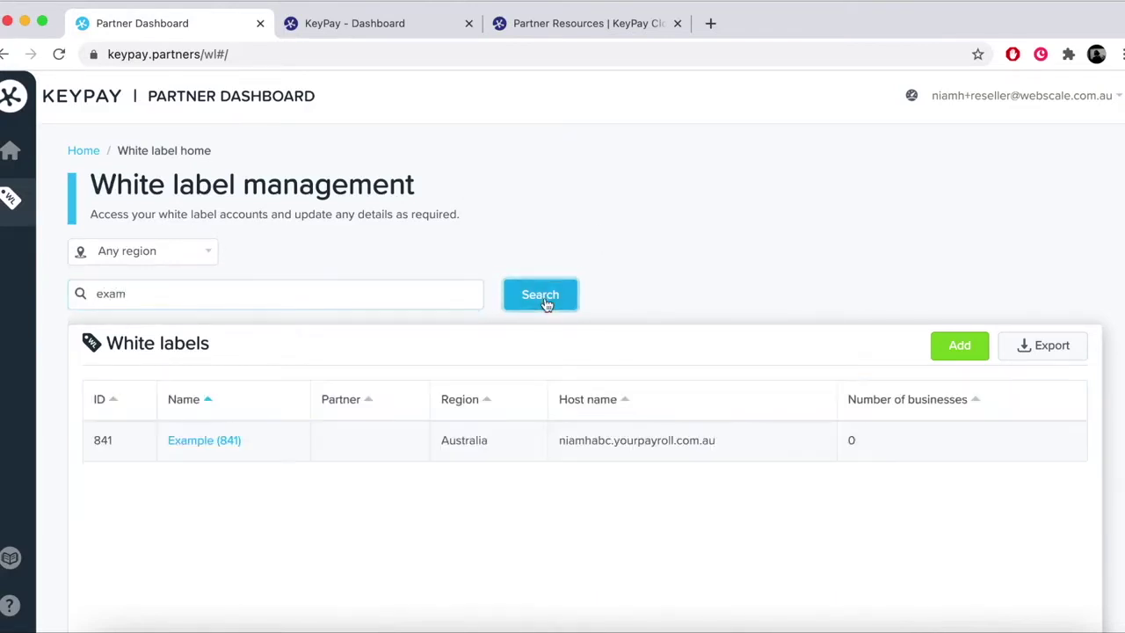
- Clear the search to list all four white labels again, then open white label 467
{"action": "left_click", "coordinate": [339, 302]}
{"action": "key", "text": "super+a"}
{"action": "key", "text": "BackSpace"}
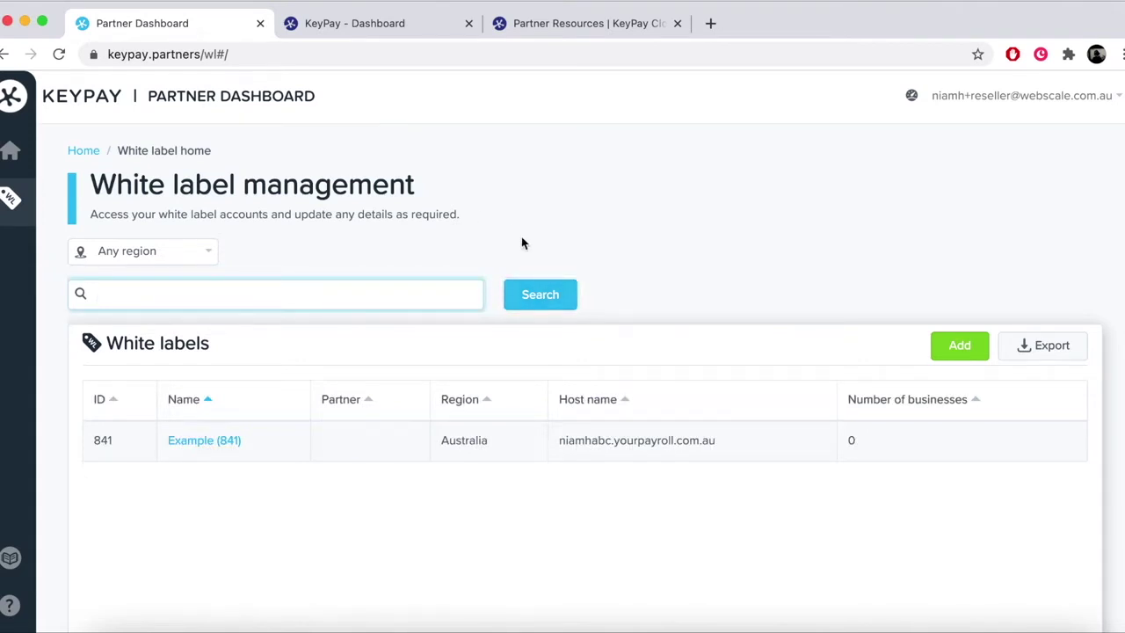
{"action": "left_click", "coordinate": [540, 296]}
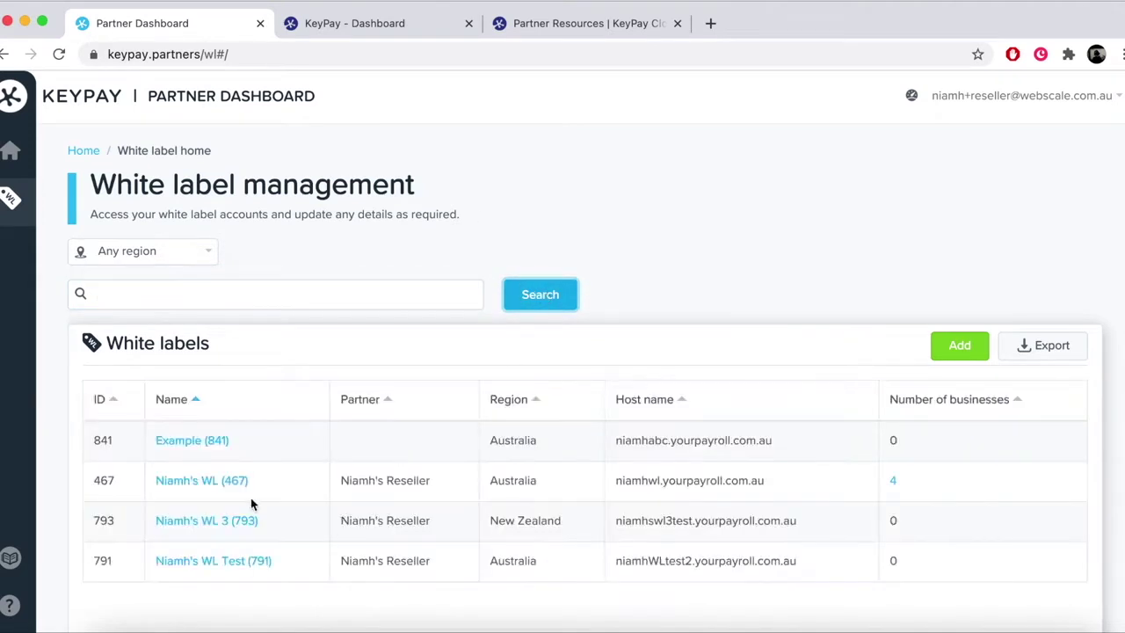
{"action": "left_click", "coordinate": [209, 485]}
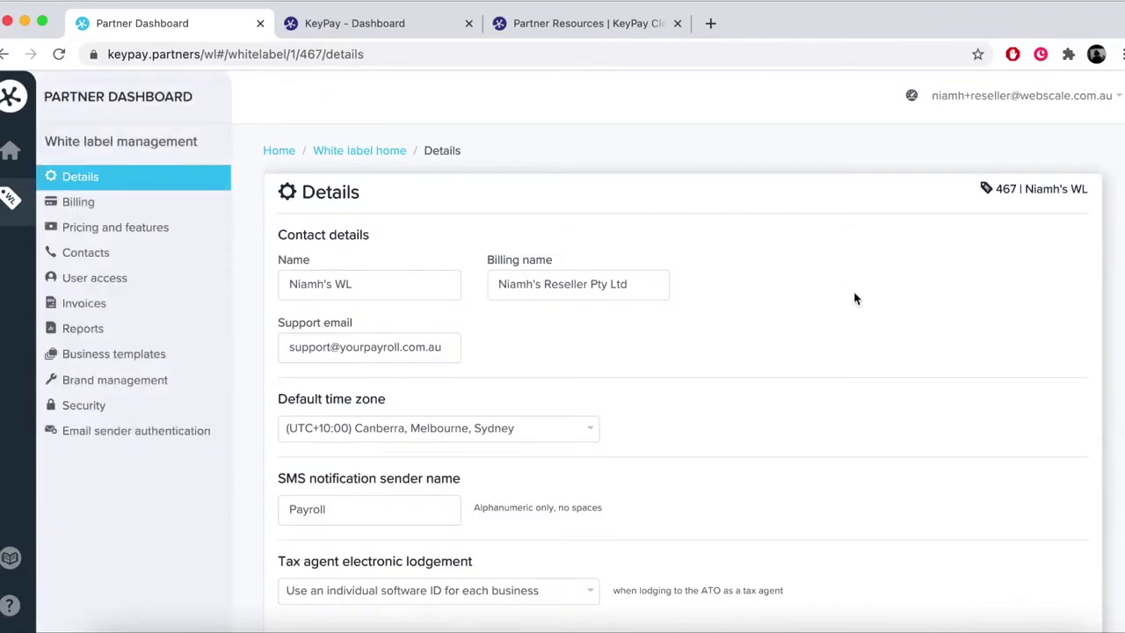
- Review white label 467's details, then check its partner-level billing and pricing plan
{"action": "scroll", "coordinate": [854, 299], "scroll_direction": "down", "scroll_amount": 5}
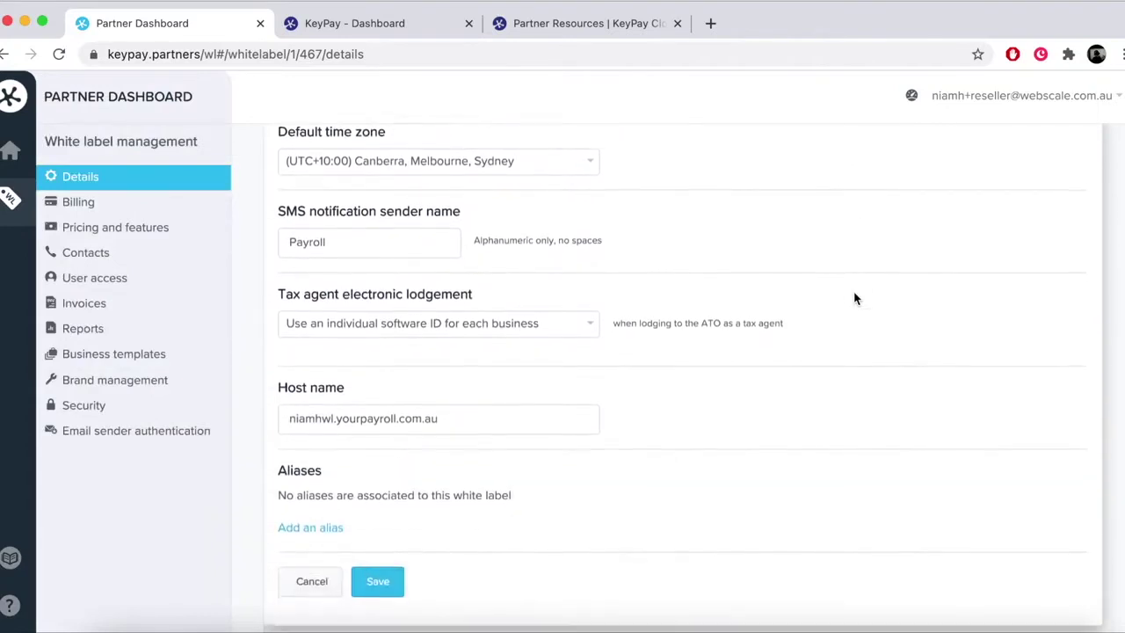
{"action": "scroll", "coordinate": [855, 299], "scroll_direction": "up", "scroll_amount": 5}
{"action": "left_click", "coordinate": [94, 206]}
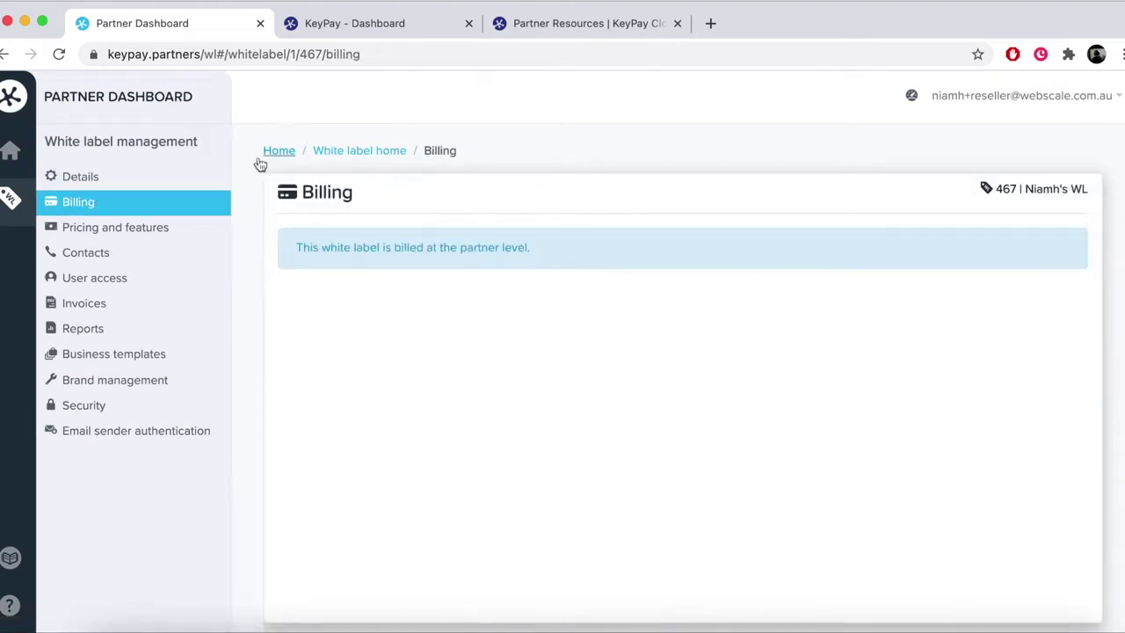
{"action": "left_click", "coordinate": [113, 231]}
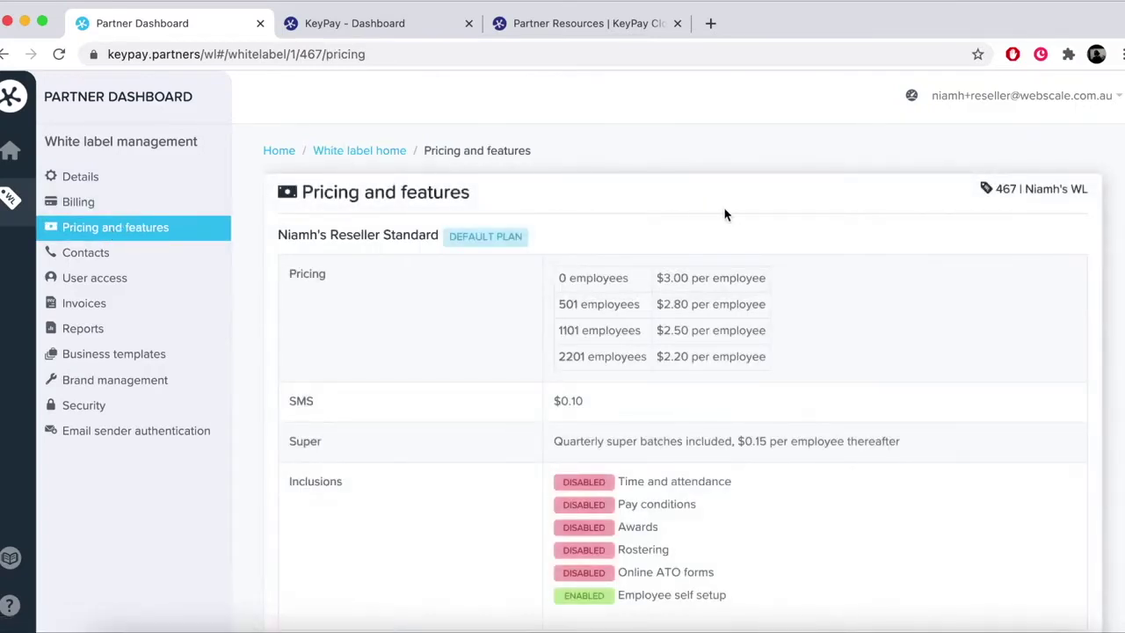
- Set Reseller Plus as white label 467's default plan and dismiss the update notice
{"action": "scroll", "coordinate": [902, 285], "scroll_direction": "down", "scroll_amount": 3}
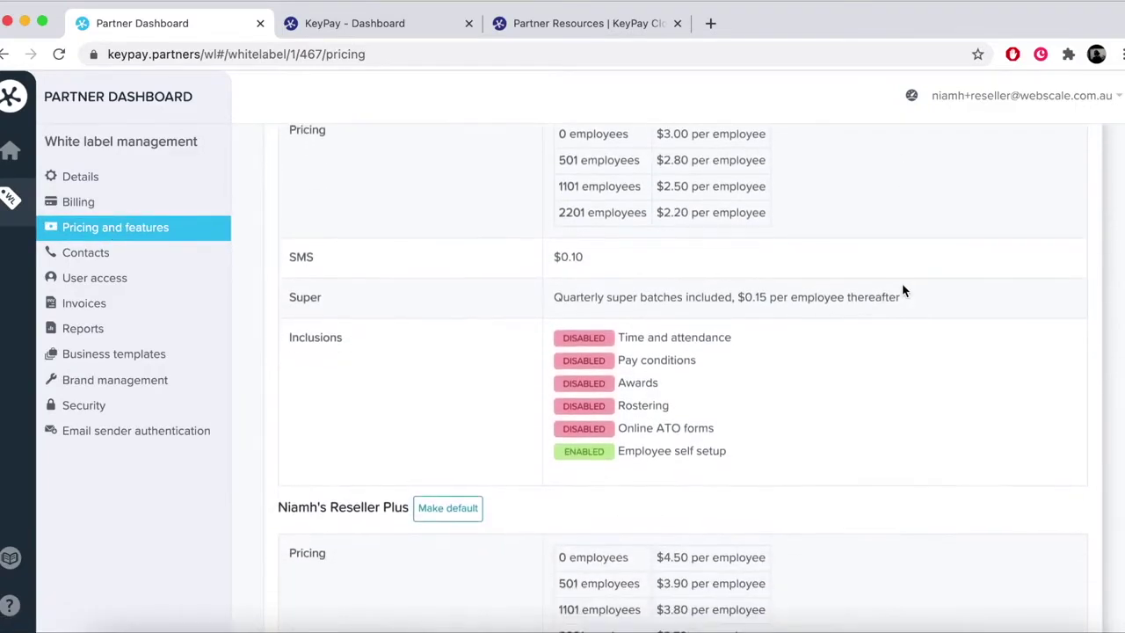
{"action": "scroll", "coordinate": [902, 286], "scroll_direction": "down", "scroll_amount": 2}
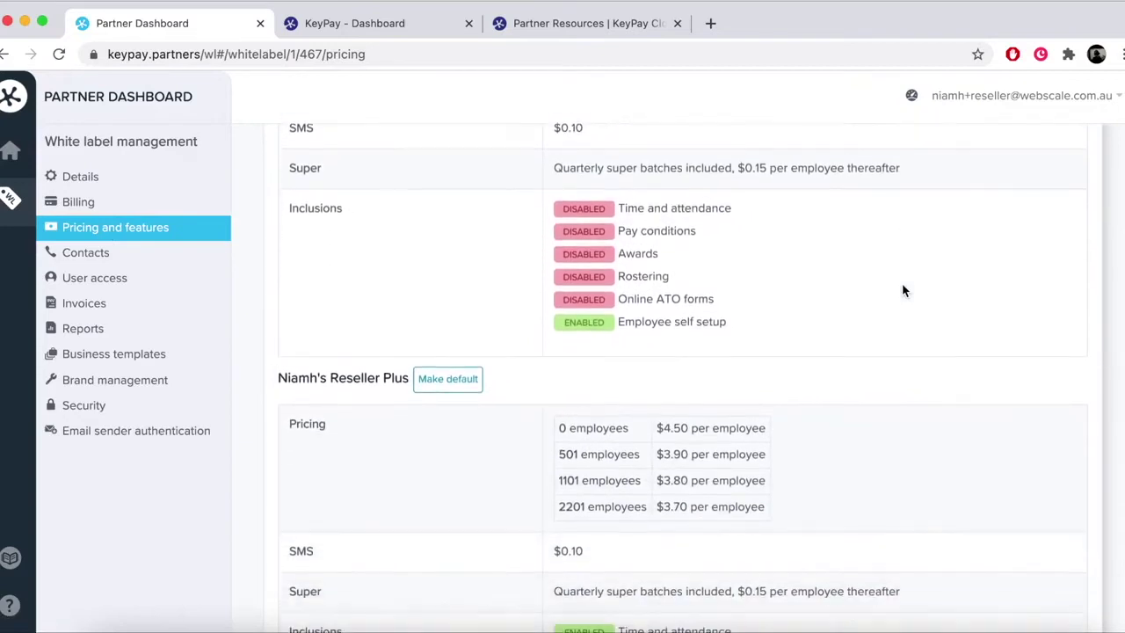
{"action": "scroll", "coordinate": [902, 285], "scroll_direction": "down", "scroll_amount": 2}
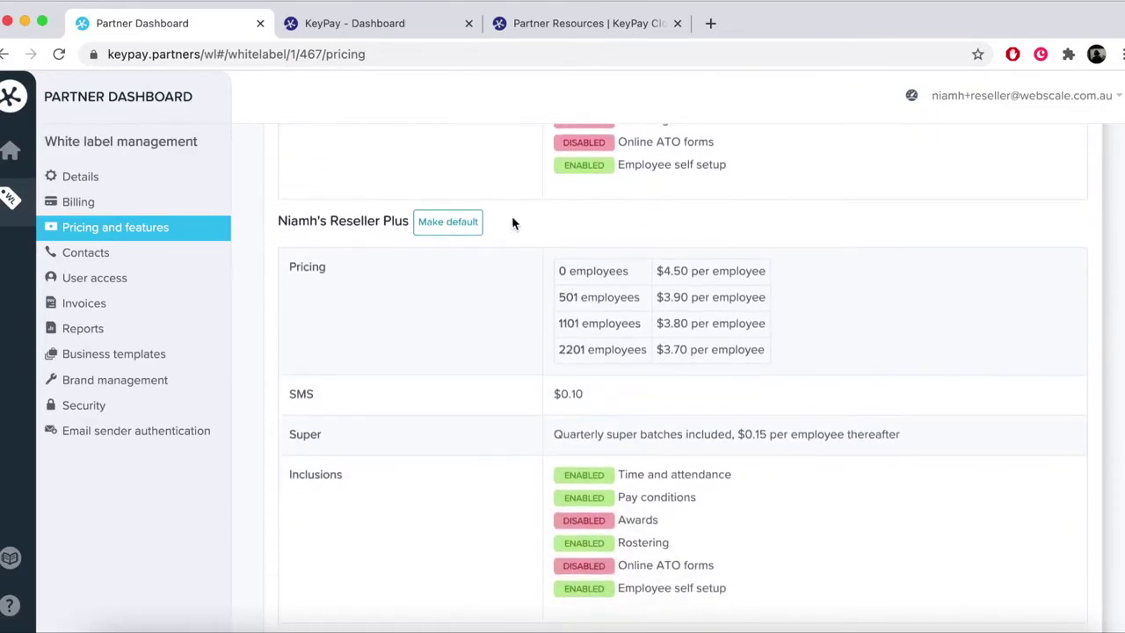
{"action": "left_click", "coordinate": [450, 224]}
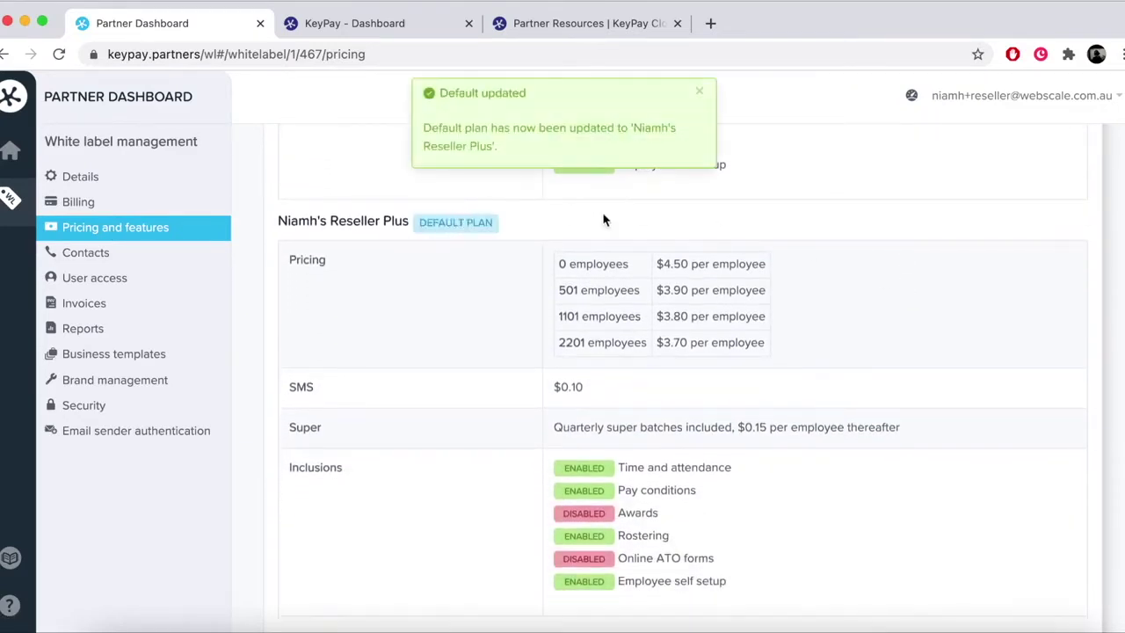
{"action": "left_click", "coordinate": [700, 91]}
- Remove the second payroll champion from white label 467's contacts without adding another
{"action": "scroll", "coordinate": [396, 219], "scroll_direction": "up", "scroll_amount": 10}
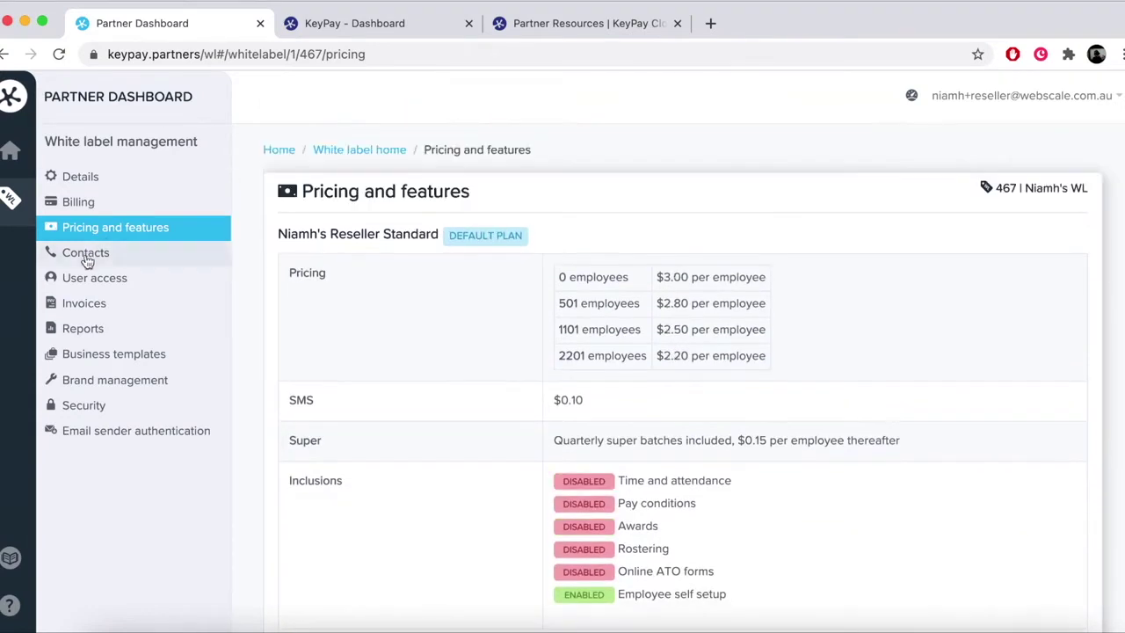
{"action": "left_click", "coordinate": [85, 253]}
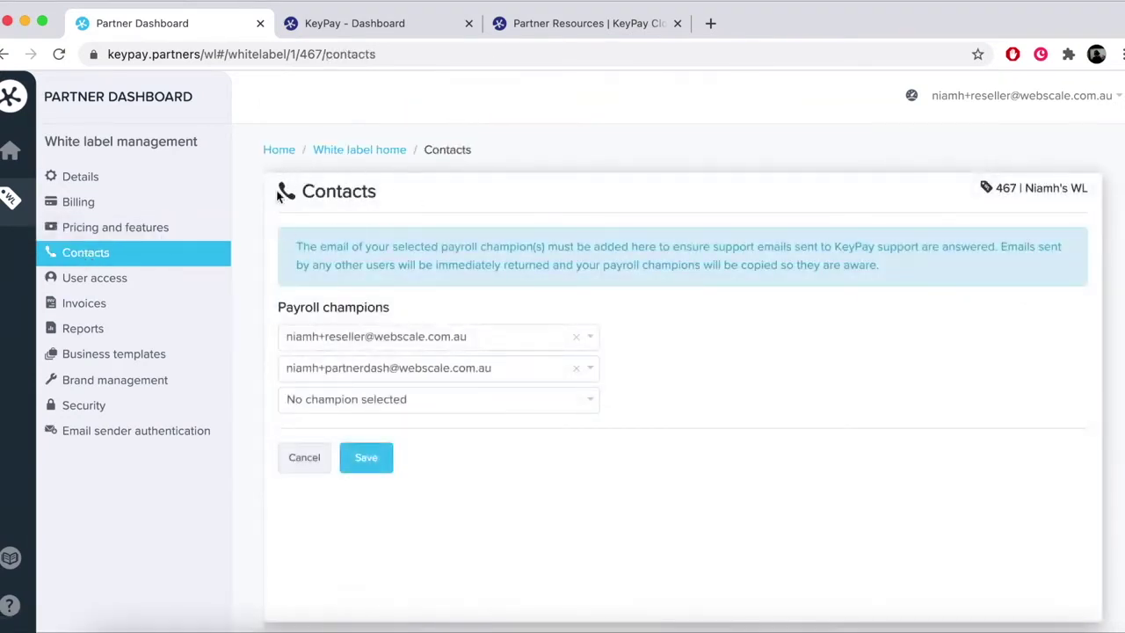
{"action": "left_click", "coordinate": [559, 398]}
{"action": "left_click", "coordinate": [675, 357]}
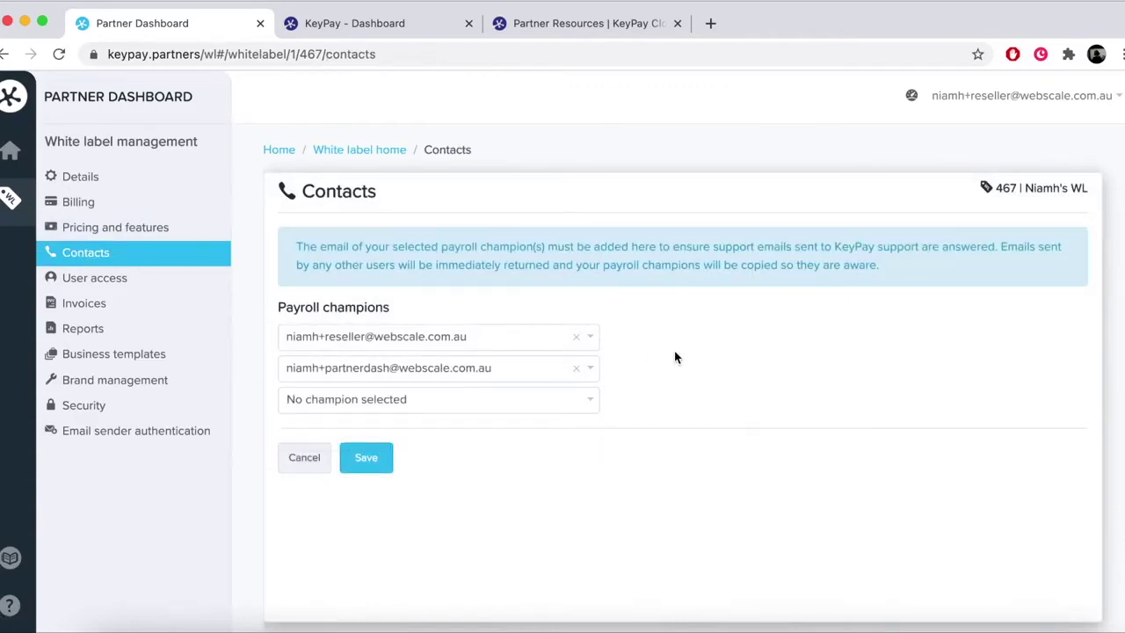
{"action": "left_click", "coordinate": [576, 369]}
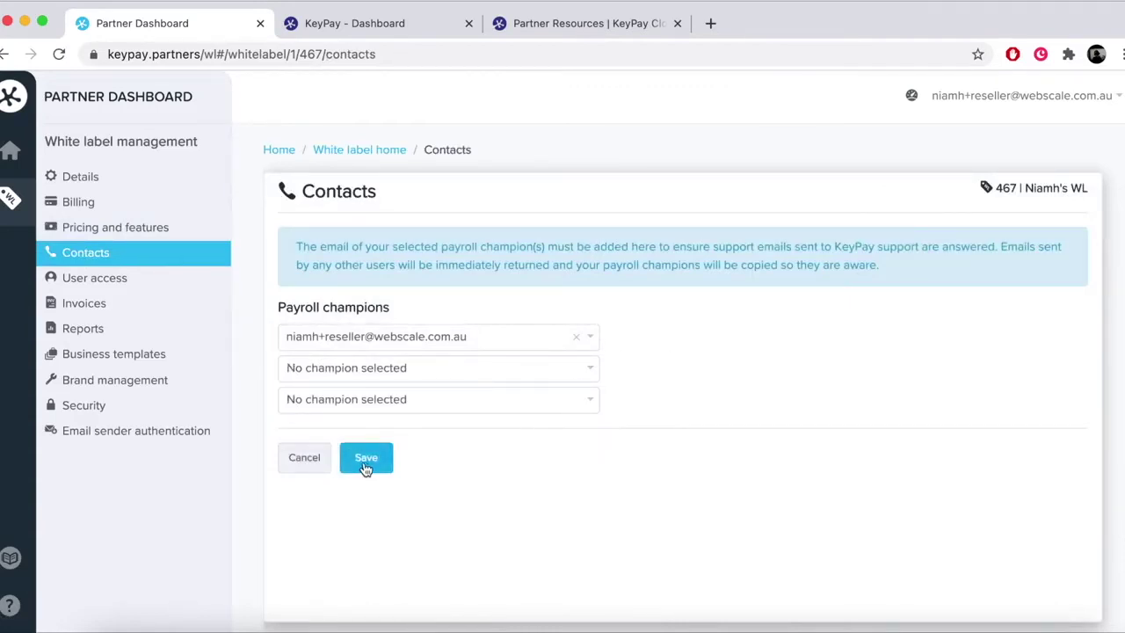
- Review white label 467's user access list
{"action": "left_click", "coordinate": [141, 279]}
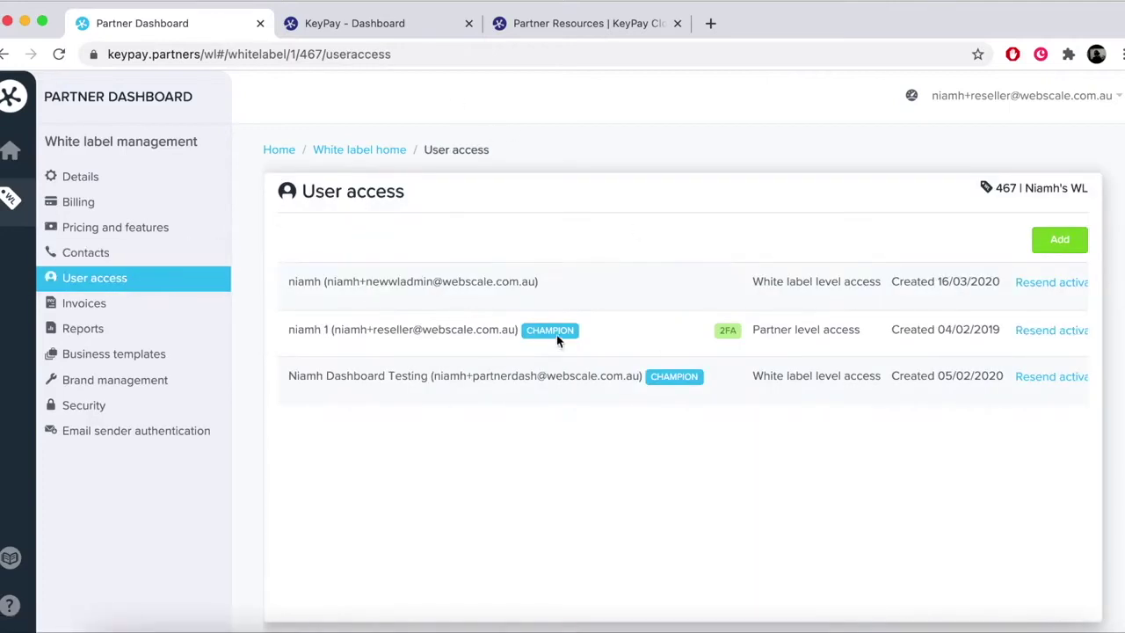
{"action": "scroll", "coordinate": [1006, 337], "scroll_direction": "right", "scroll_amount": 5}
{"action": "scroll", "coordinate": [1011, 290], "scroll_direction": "left", "scroll_amount": 5}
- Start adding a white label administrator, then pick a From date for the New businesses report
{"action": "left_click", "coordinate": [1057, 242]}
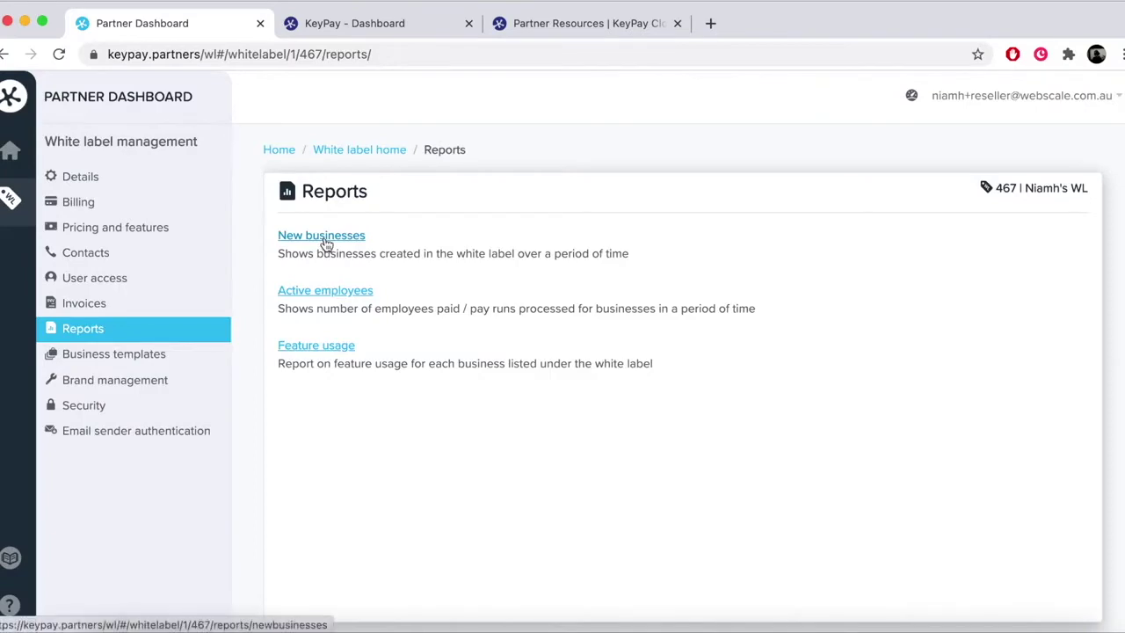
{"action": "left_click", "coordinate": [326, 238]}
{"action": "left_click", "coordinate": [429, 296]}
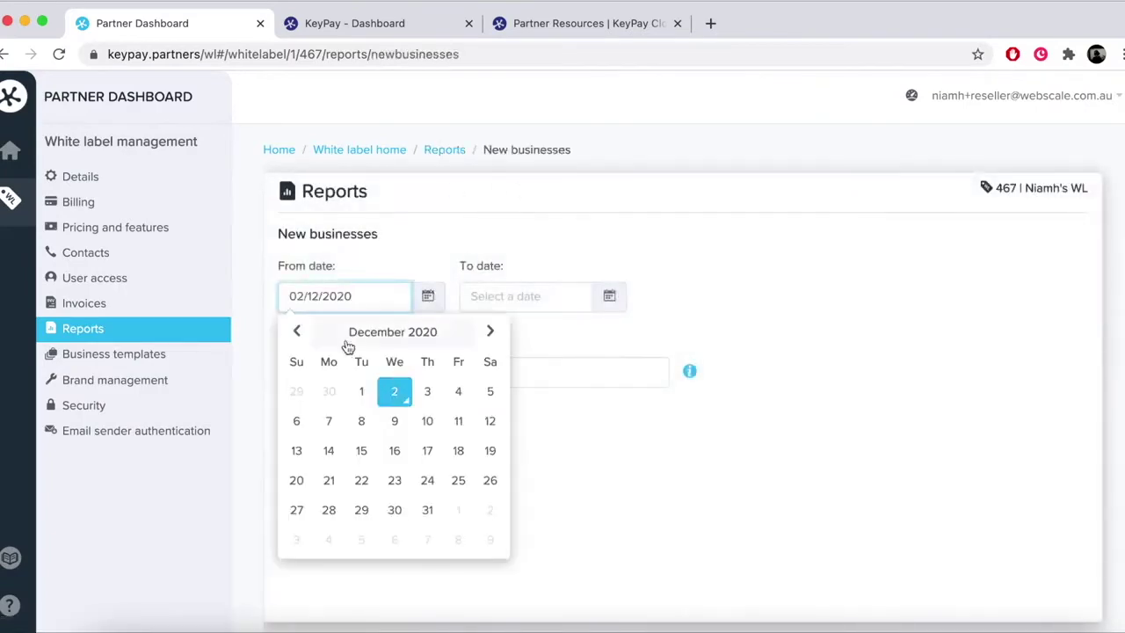
{"action": "double_click", "coordinate": [297, 331]}
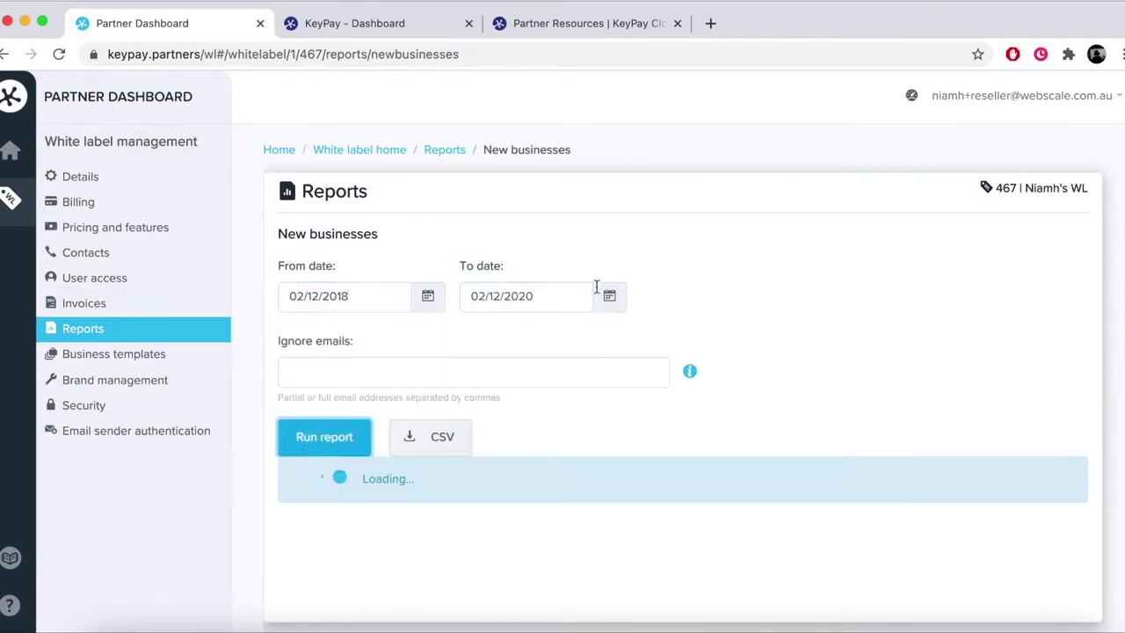
{"action": "scroll", "coordinate": [789, 314], "scroll_direction": "down", "scroll_amount": 4}
{"action": "scroll", "coordinate": [439, 201], "scroll_direction": "up", "scroll_amount": 4}
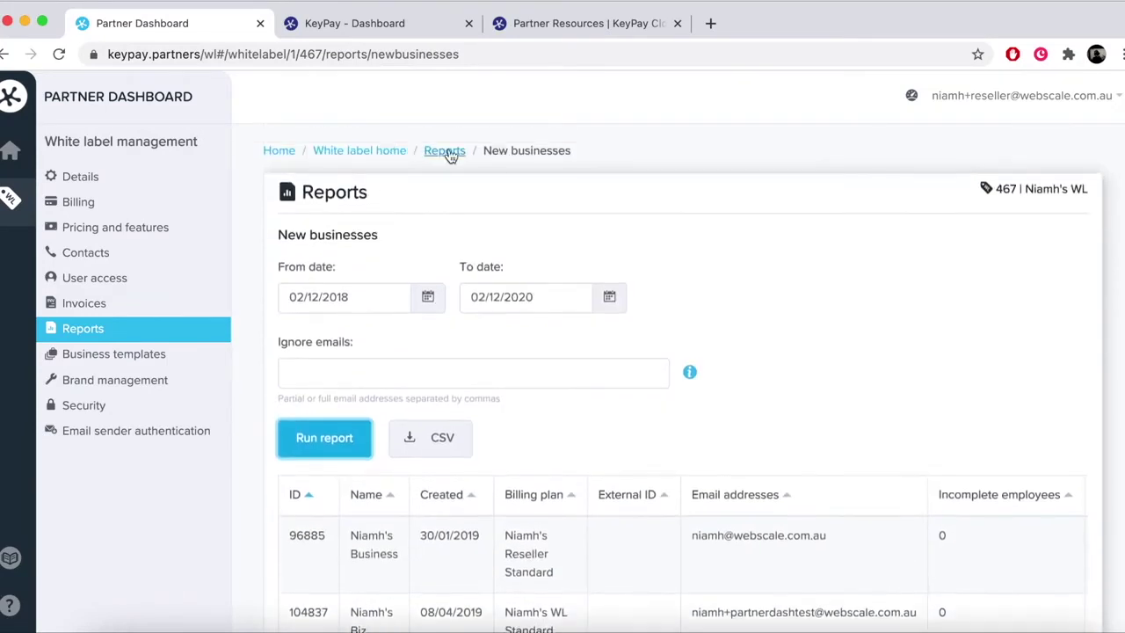
{"action": "left_click", "coordinate": [340, 293]}
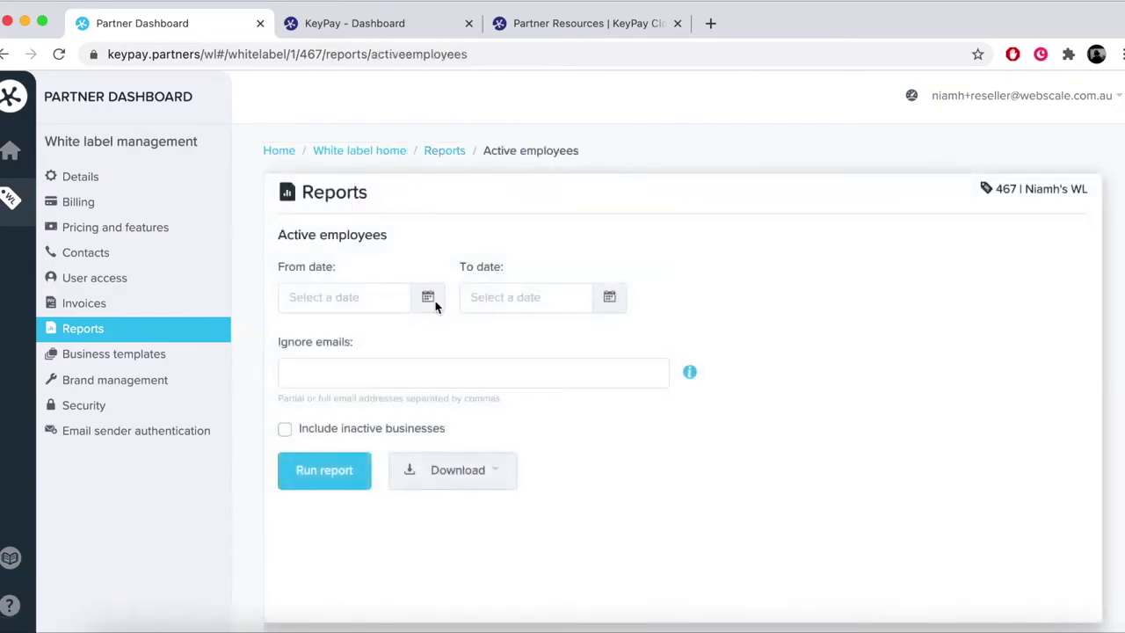
- Run the Active employees report for 02/12/2018–02/12/2020, which shows zero businesses, then return to Reports
{"action": "left_click", "coordinate": [430, 299]}
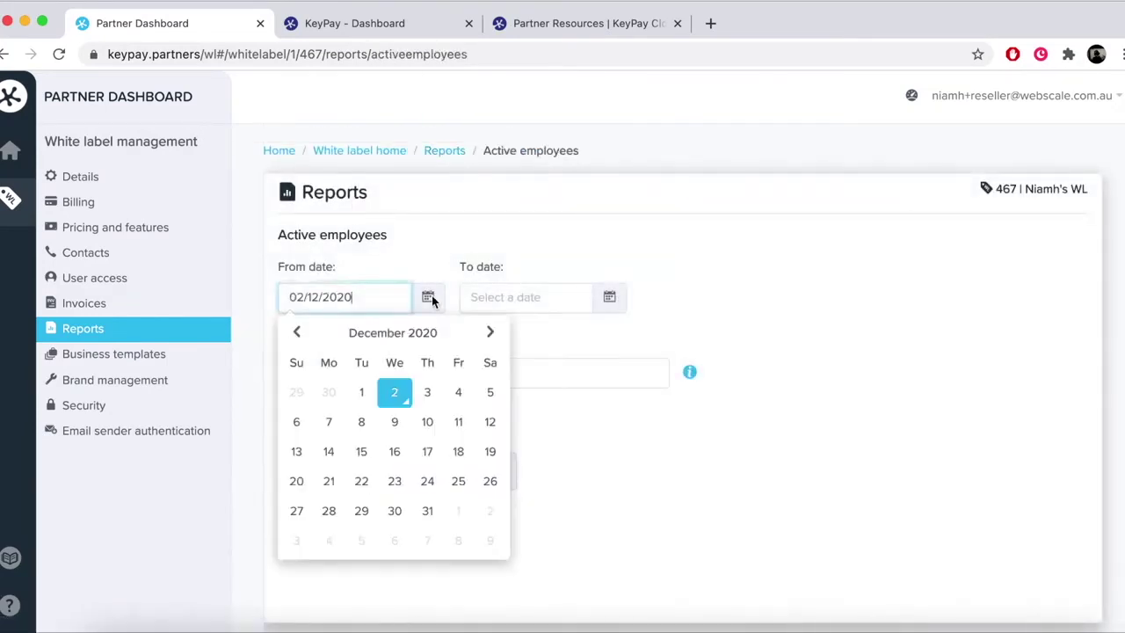
{"action": "key", "text": "BackSpace"}
{"action": "key", "text": "BackSpace"}
{"action": "left_click", "coordinate": [610, 297]}
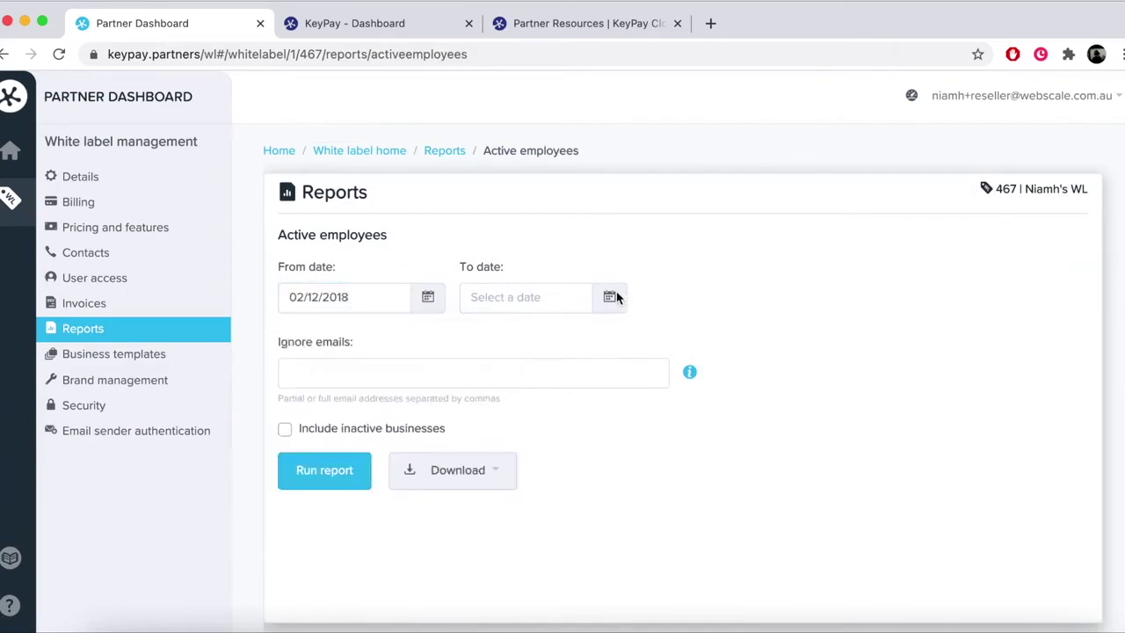
{"action": "left_click", "coordinate": [577, 393]}
{"action": "left_click", "coordinate": [325, 473]}
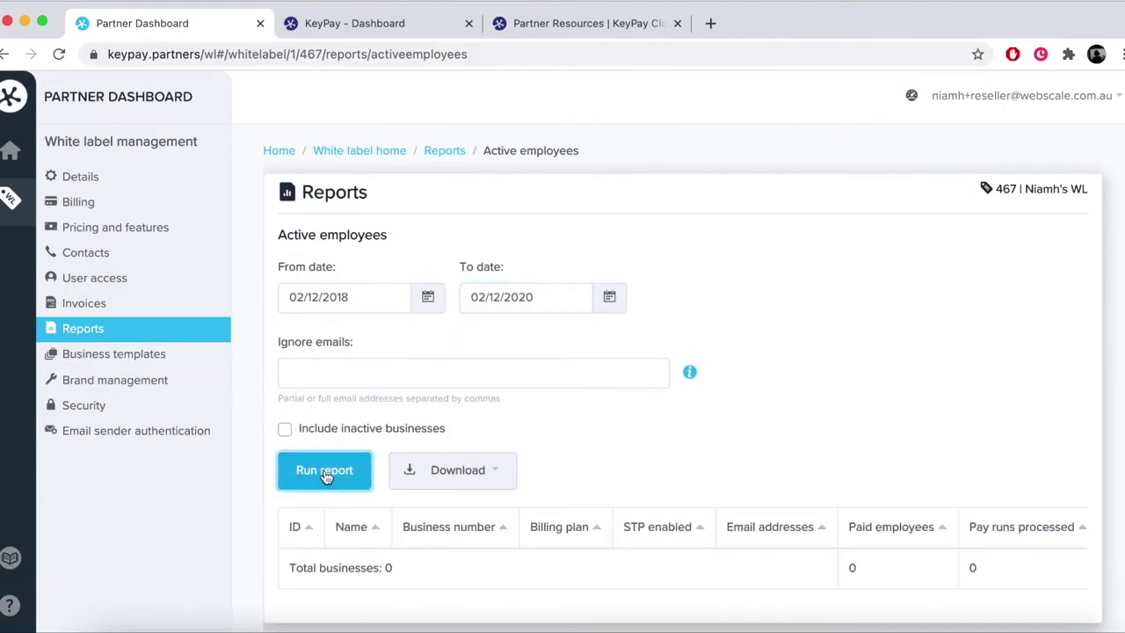
{"action": "scroll", "coordinate": [777, 386], "scroll_direction": "down", "scroll_amount": 1}
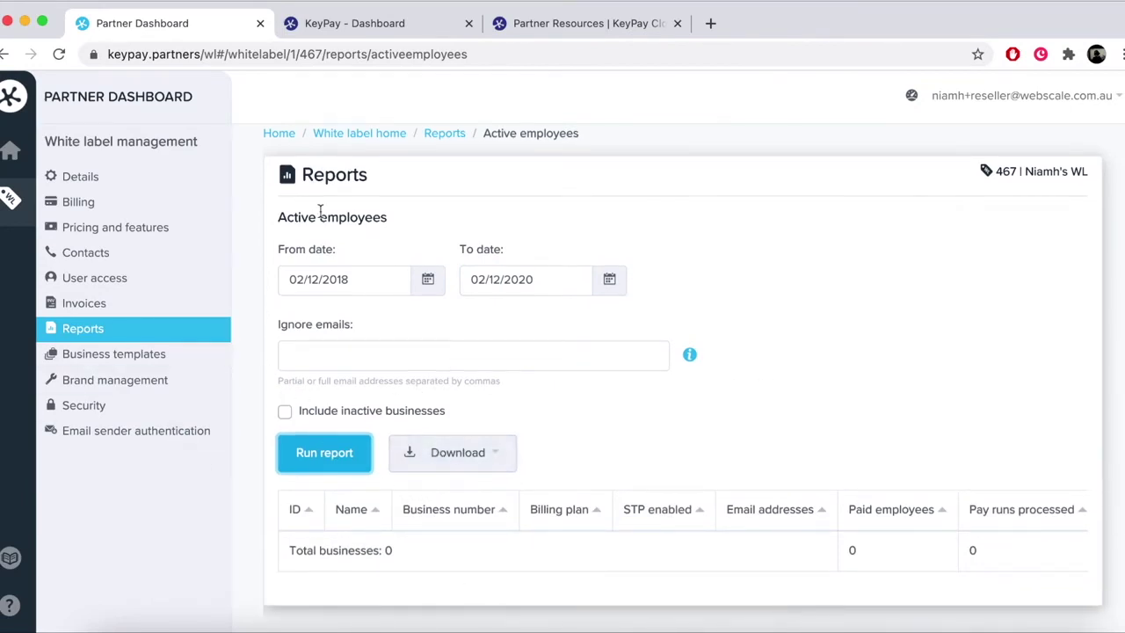
{"action": "left_click", "coordinate": [444, 134]}
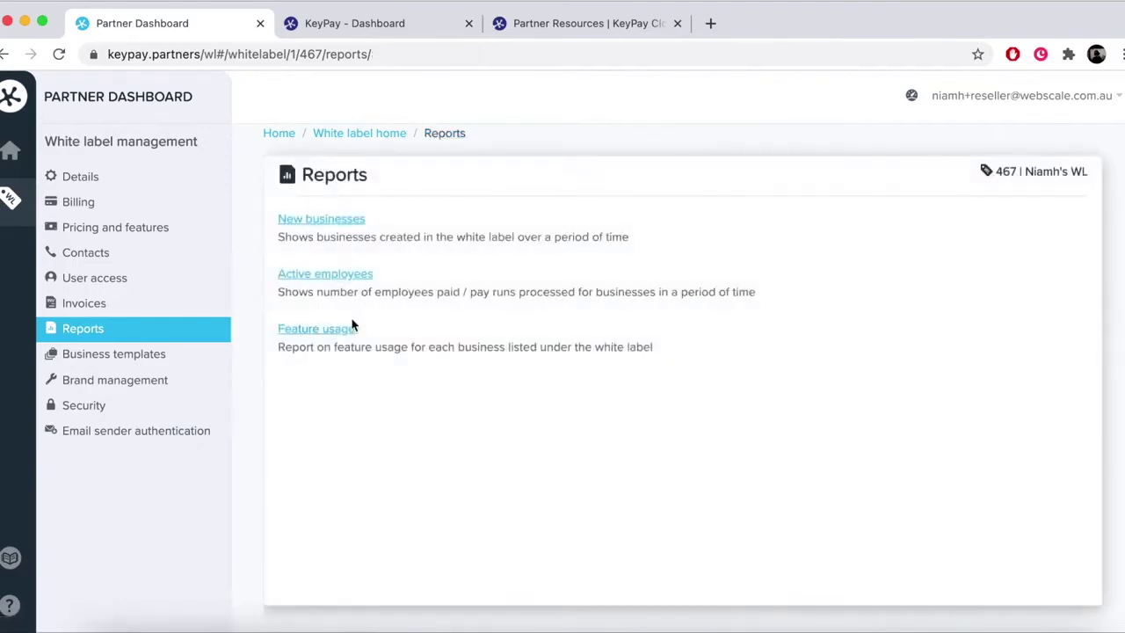
- Export the Feature usage report as XLS and open the downloaded FeatureUsage file
{"action": "left_click", "coordinate": [327, 332]}
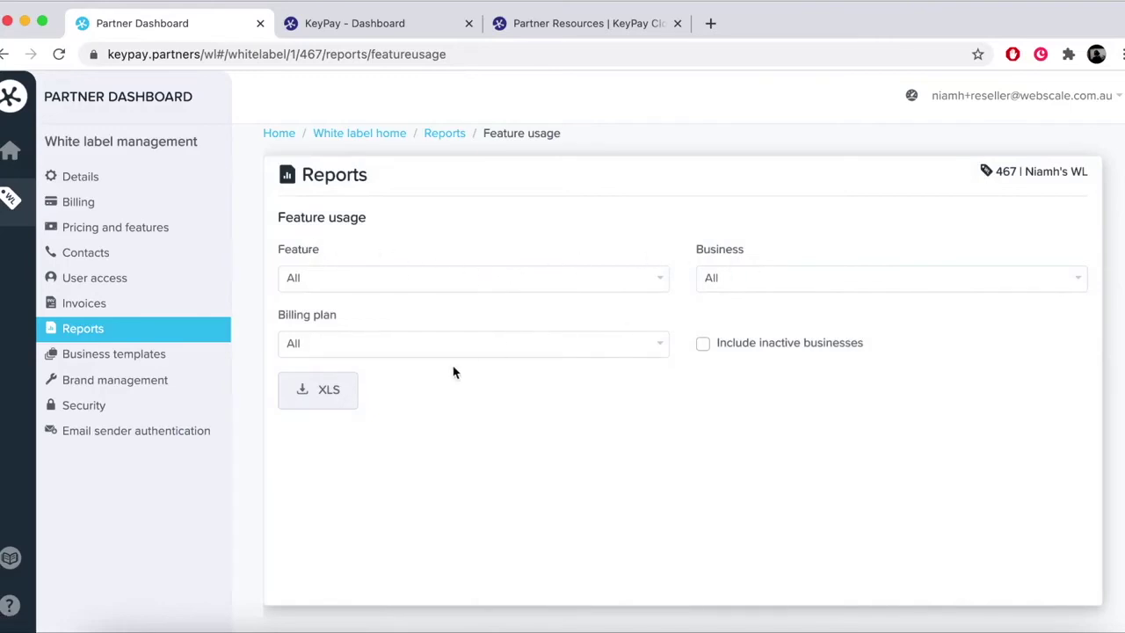
{"action": "left_click", "coordinate": [316, 389]}
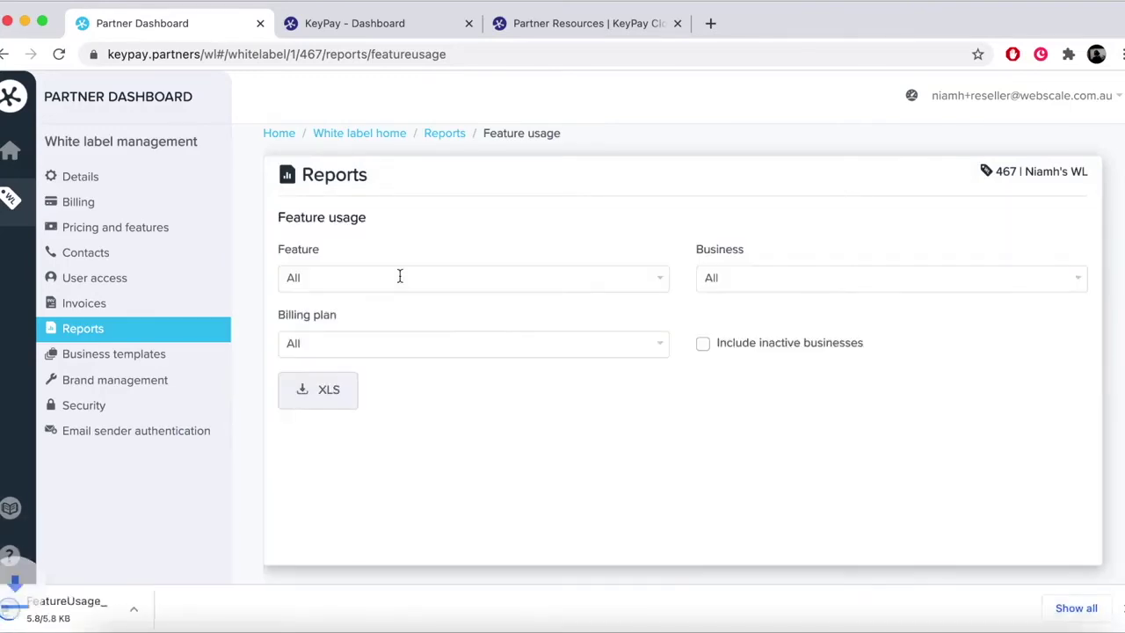
{"action": "left_click", "coordinate": [90, 612]}
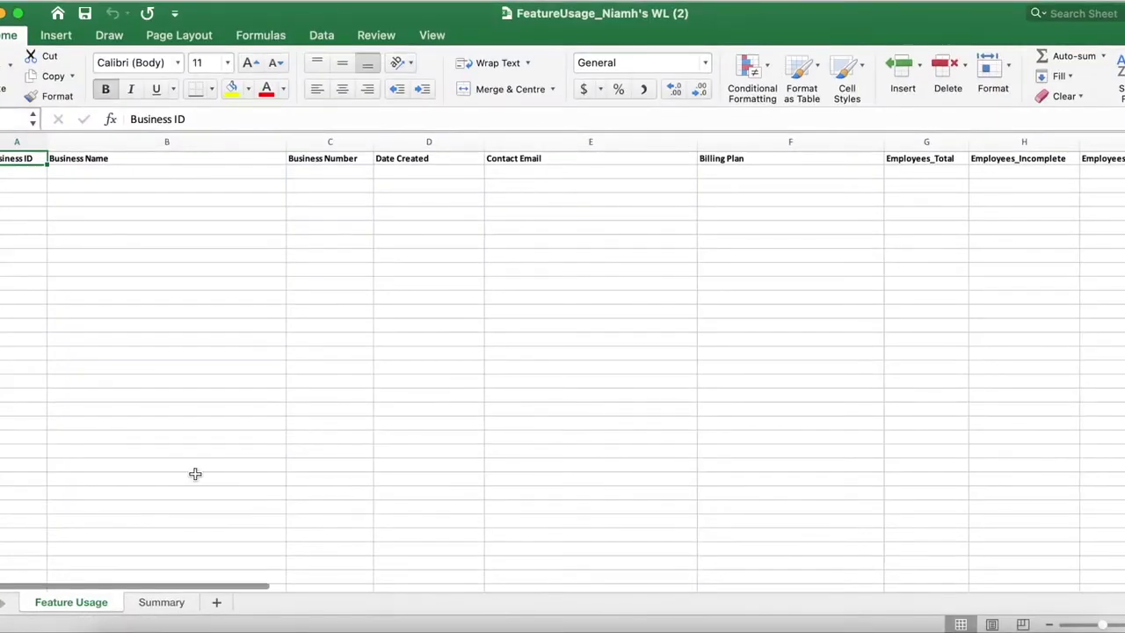
- Scroll right through all the Feature Usage sheet's columns, then view the Summary sheet
{"action": "scroll", "coordinate": [801, 248], "scroll_direction": "right", "scroll_amount": 10}
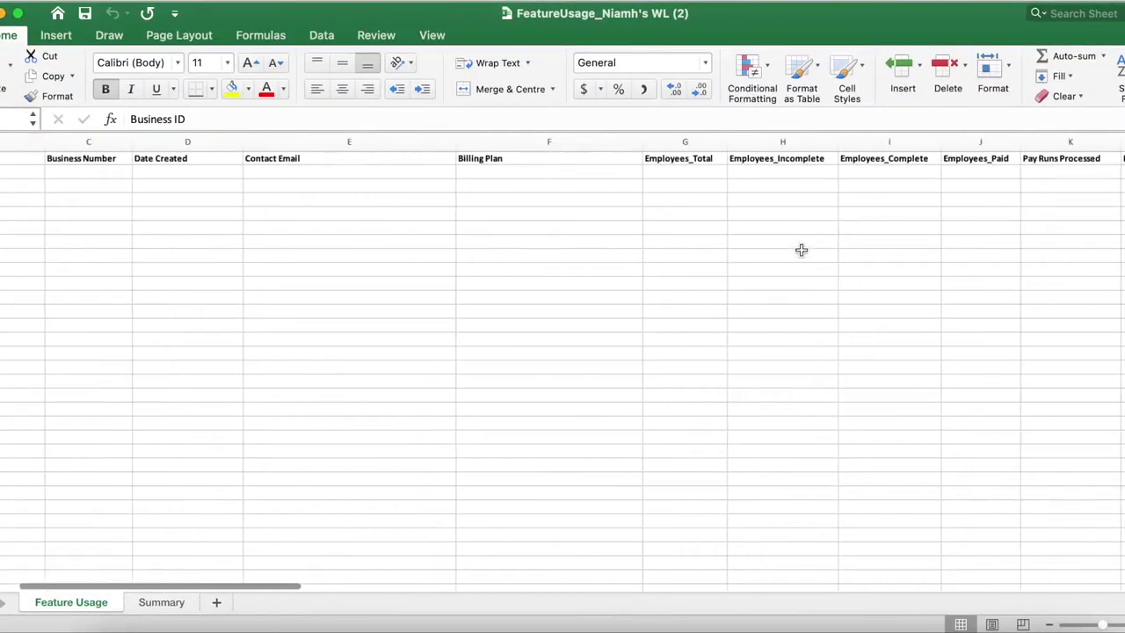
{"action": "scroll", "coordinate": [801, 250], "scroll_direction": "right", "scroll_amount": 10}
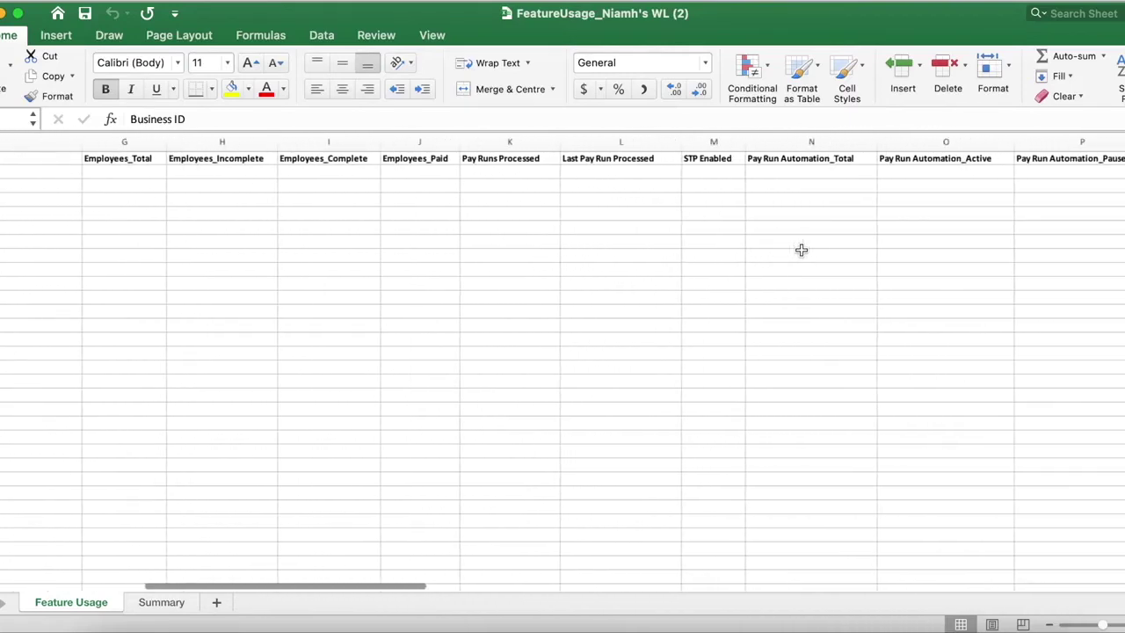
{"action": "scroll", "coordinate": [801, 250], "scroll_direction": "right", "scroll_amount": 10}
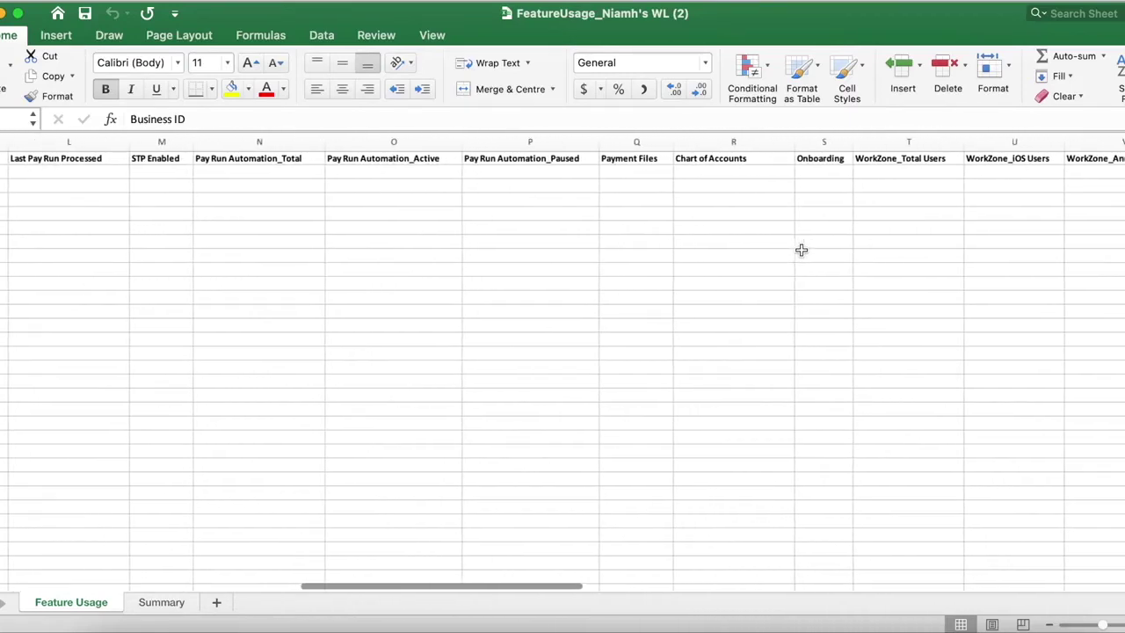
{"action": "scroll", "coordinate": [800, 250], "scroll_direction": "right", "scroll_amount": 2}
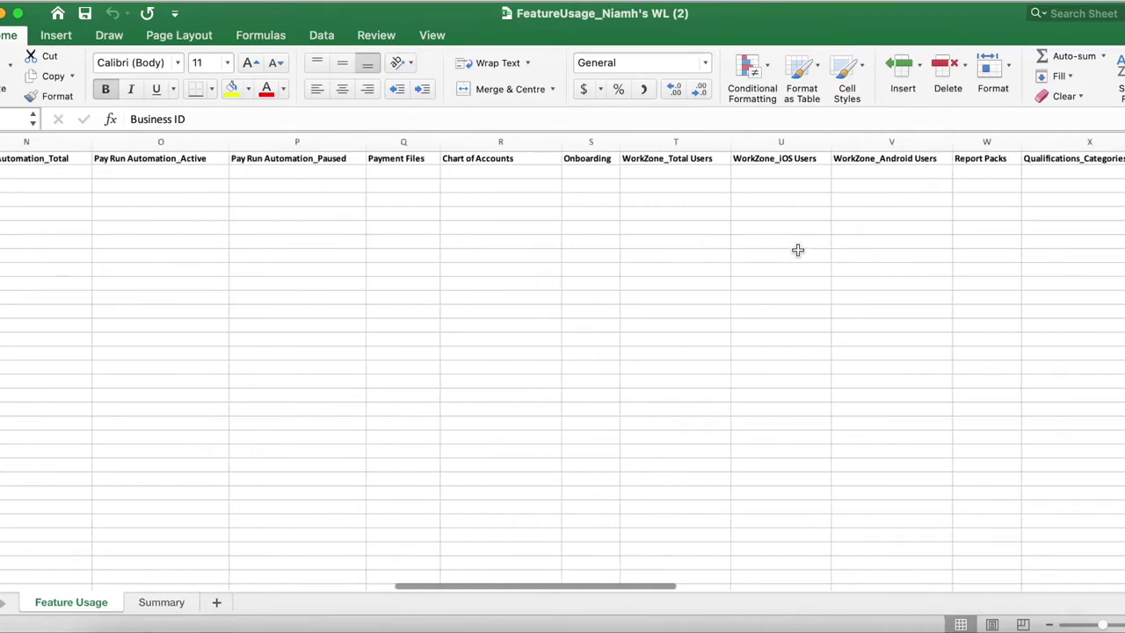
{"action": "left_click", "coordinate": [165, 603]}
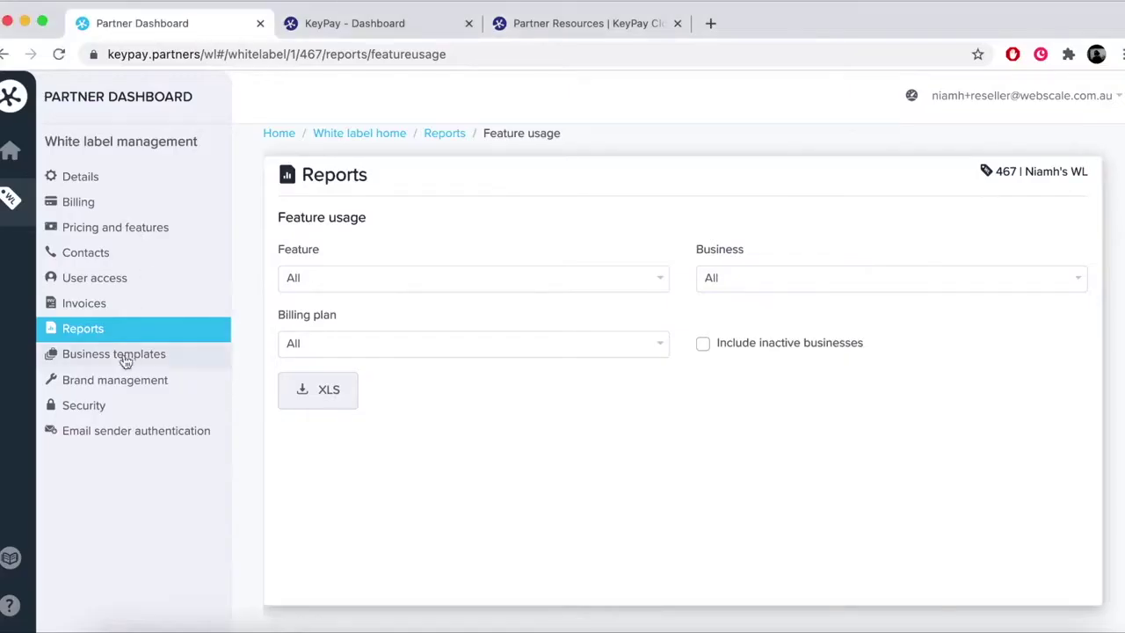
- Open Brand management from Business templates and expand the General and Styling sections
{"action": "left_click", "coordinate": [126, 354]}
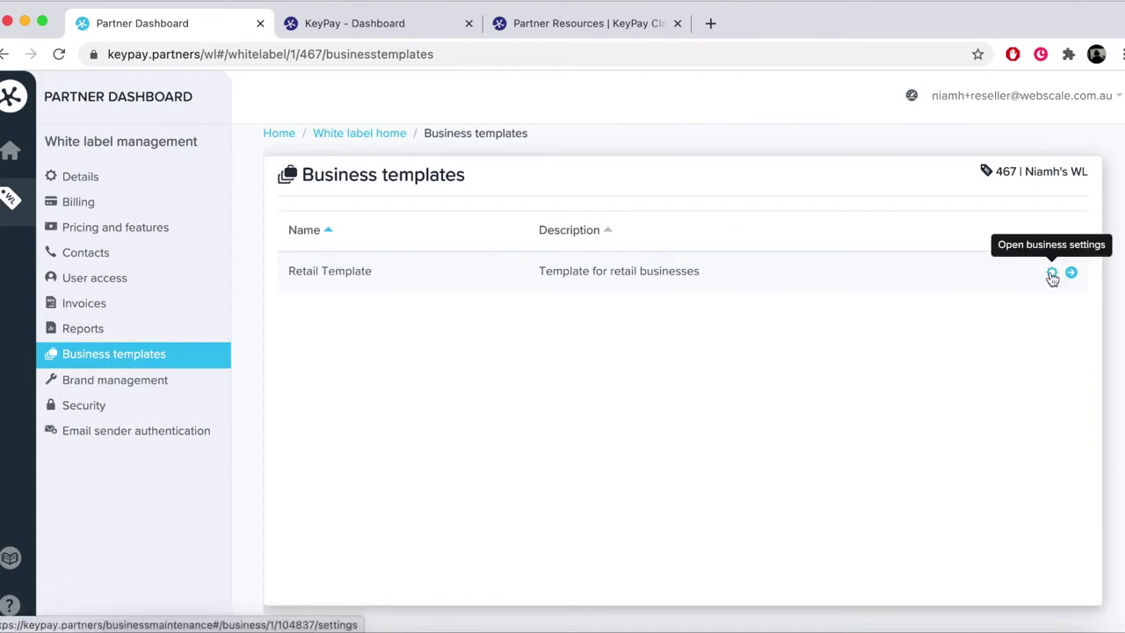
{"action": "left_click", "coordinate": [114, 380]}
{"action": "left_click", "coordinate": [301, 268]}
{"action": "scroll", "coordinate": [297, 317], "scroll_direction": "down", "scroll_amount": 2}
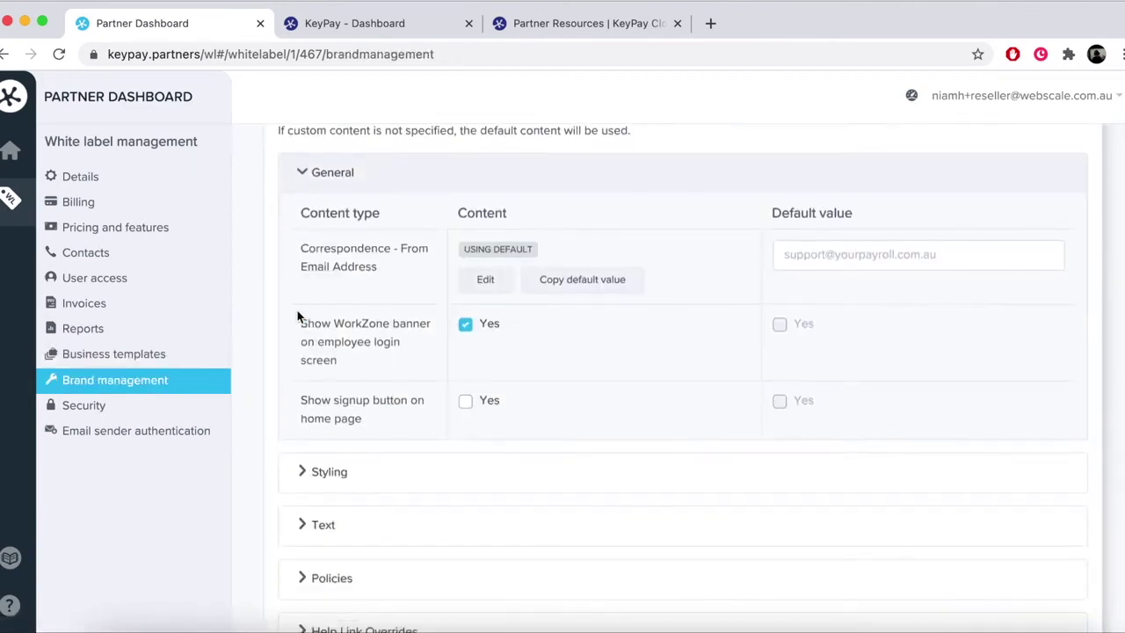
{"action": "left_click", "coordinate": [466, 325]}
{"action": "scroll", "coordinate": [380, 351], "scroll_direction": "down", "scroll_amount": 1}
{"action": "left_click", "coordinate": [301, 409]}
{"action": "scroll", "coordinate": [304, 420], "scroll_direction": "down", "scroll_amount": 2}
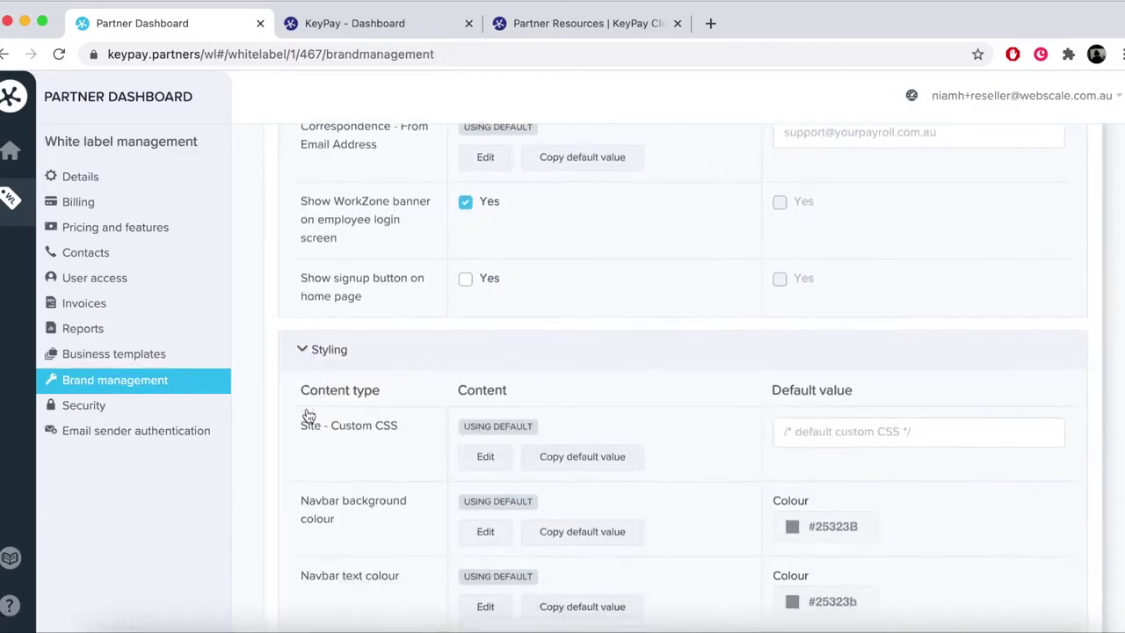
{"action": "scroll", "coordinate": [306, 415], "scroll_direction": "down", "scroll_amount": 2}
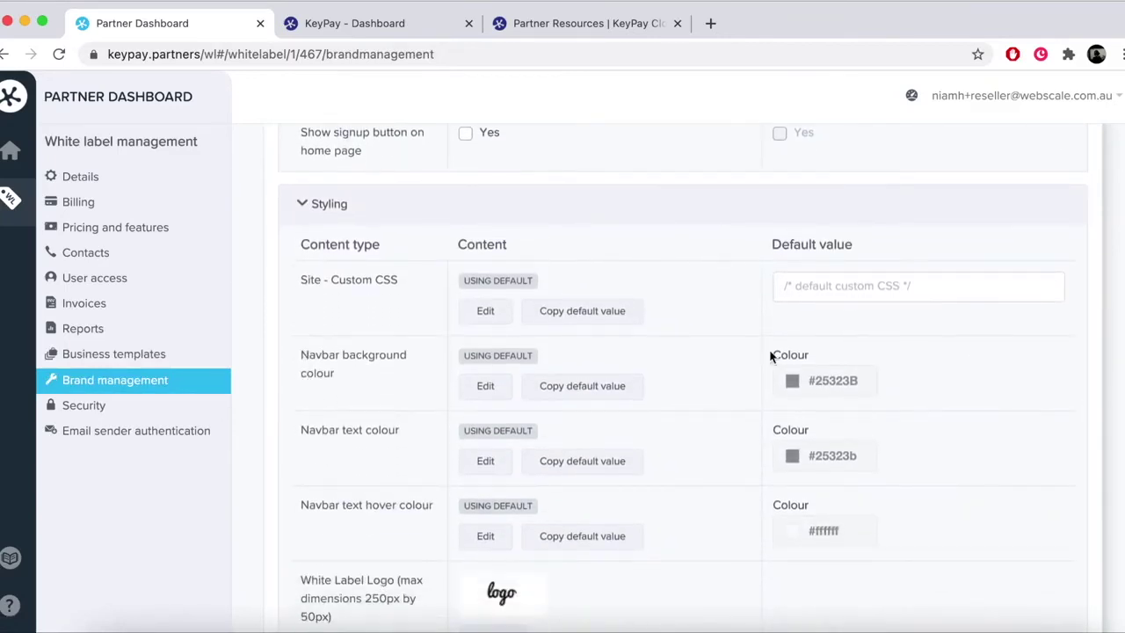
- Change the navbar background colour to purple #3b2539 with the colour picker
{"action": "left_click", "coordinate": [494, 390]}
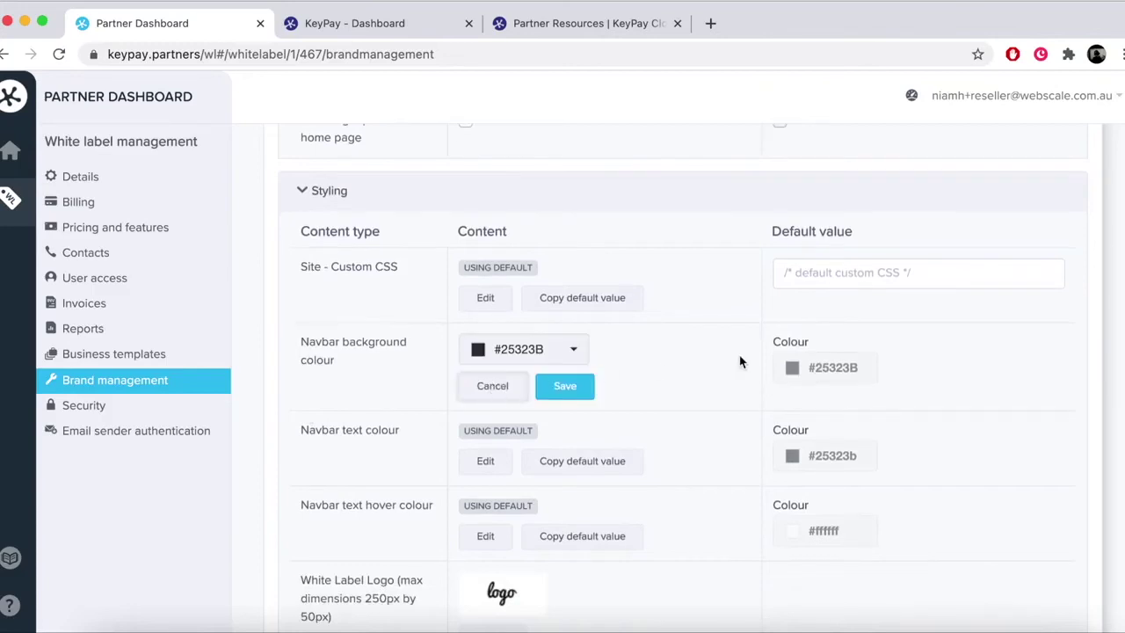
{"action": "left_click", "coordinate": [572, 350]}
{"action": "left_click_drag", "start_coordinate": [757, 495], "coordinate": [757, 429]}
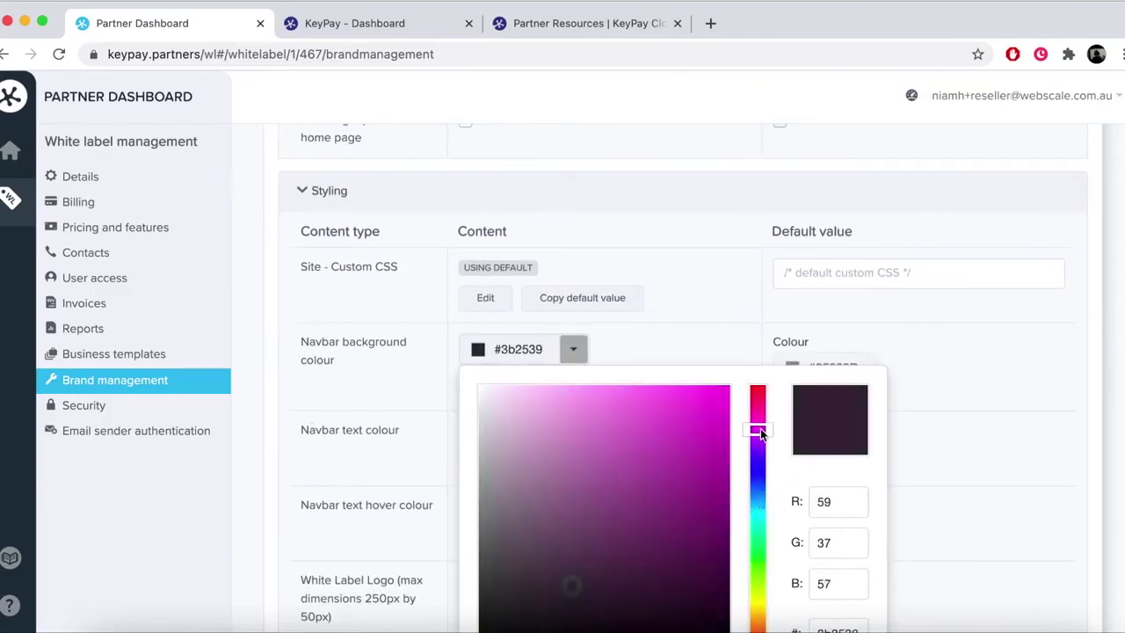
{"action": "left_click", "coordinate": [943, 472]}
{"action": "scroll", "coordinate": [943, 470], "scroll_direction": "down", "scroll_amount": 10}
- Turn on 'Require two-factor authentication for managers / employees' under Security and save it
{"action": "left_click", "coordinate": [85, 415]}
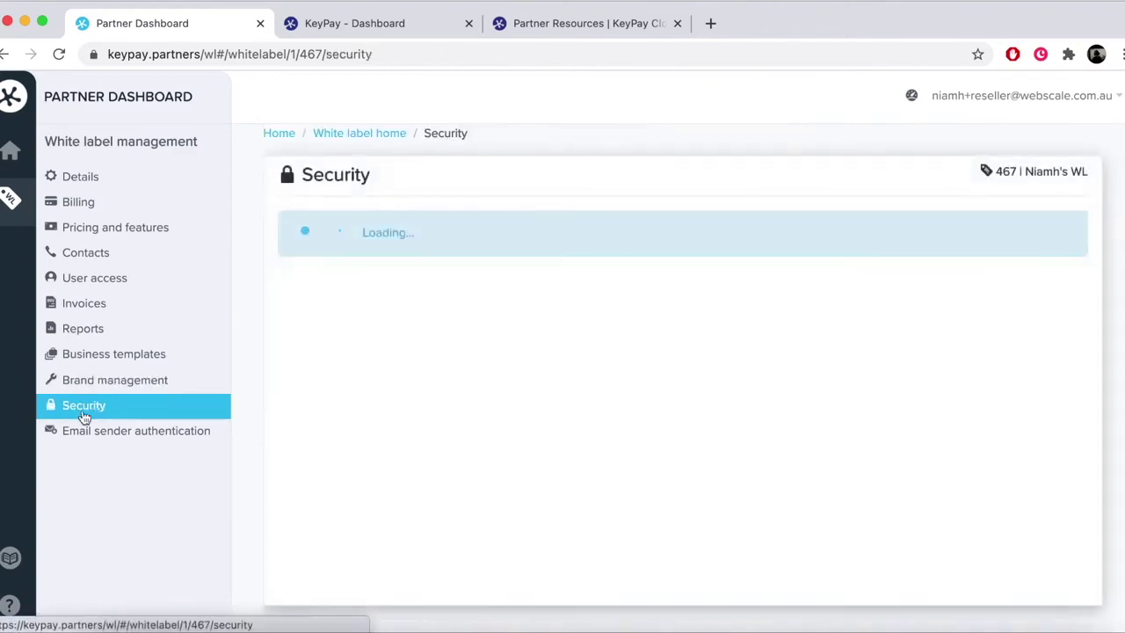
{"action": "scroll", "coordinate": [467, 370], "scroll_direction": "up", "scroll_amount": 5}
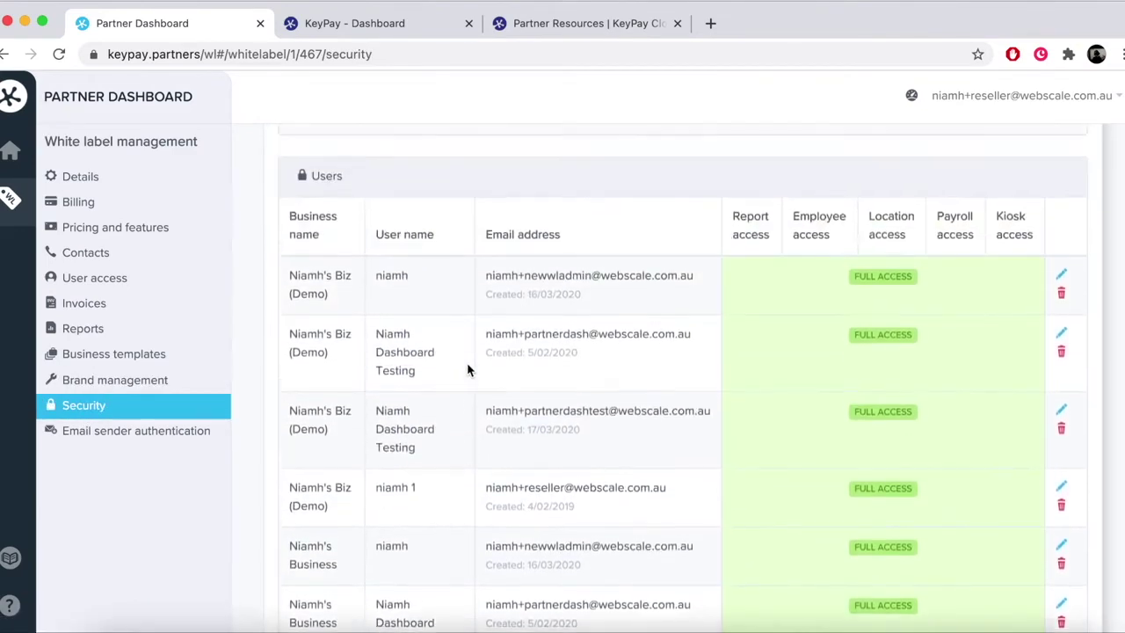
{"action": "scroll", "coordinate": [467, 362], "scroll_direction": "up", "scroll_amount": 4}
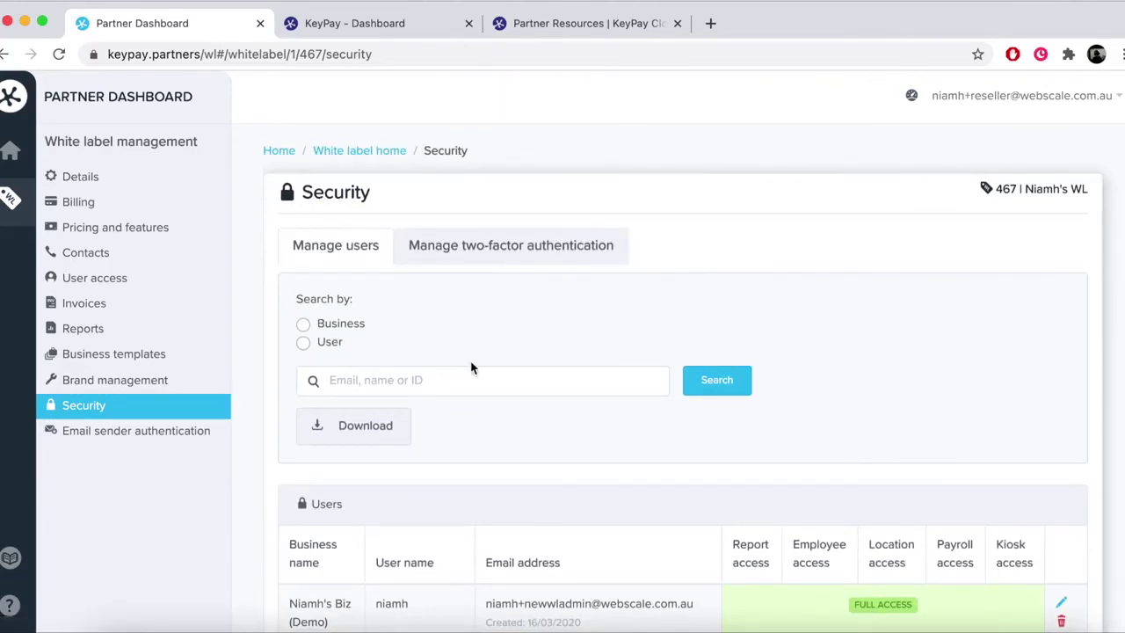
{"action": "scroll", "coordinate": [473, 369], "scroll_direction": "down", "scroll_amount": 3}
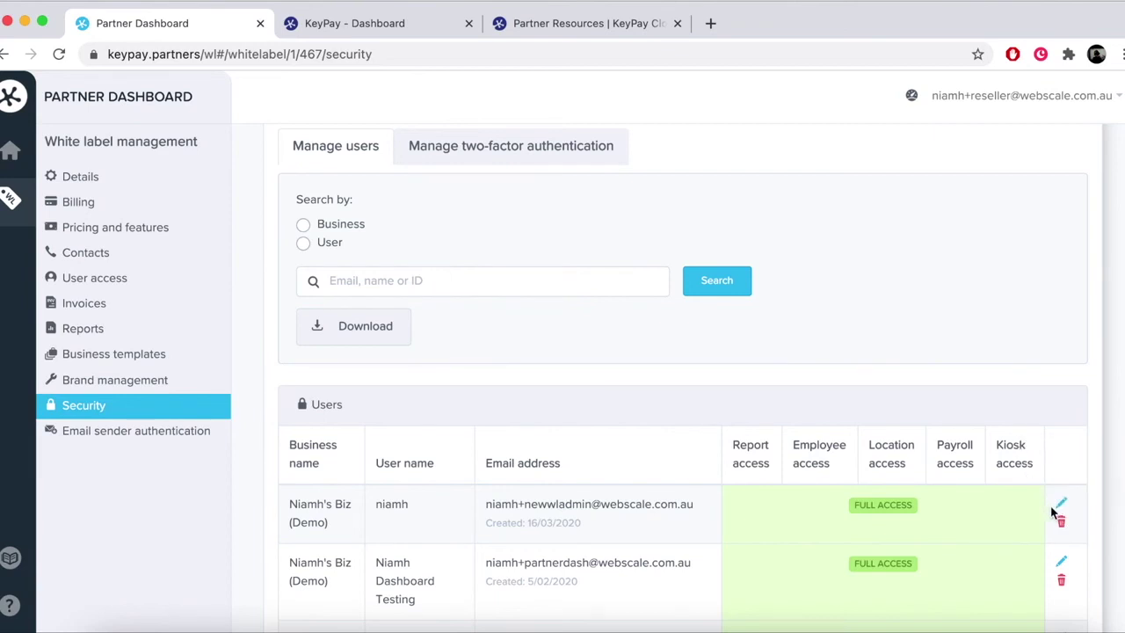
{"action": "scroll", "coordinate": [616, 308], "scroll_direction": "up", "scroll_amount": 2}
{"action": "left_click", "coordinate": [526, 255]}
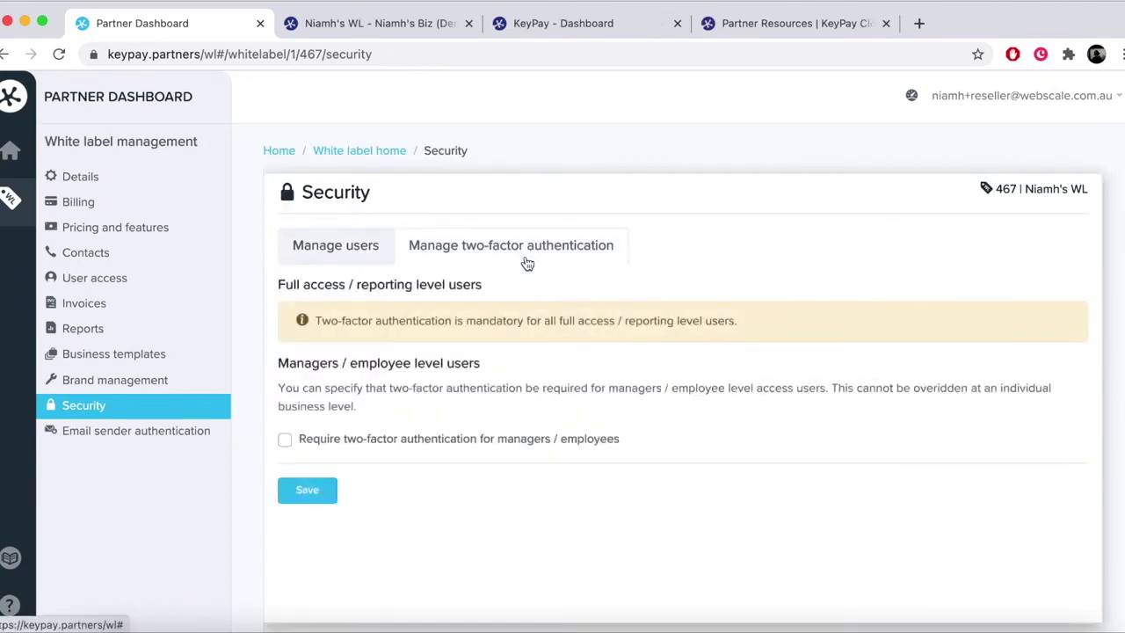
{"action": "left_click", "coordinate": [284, 441]}
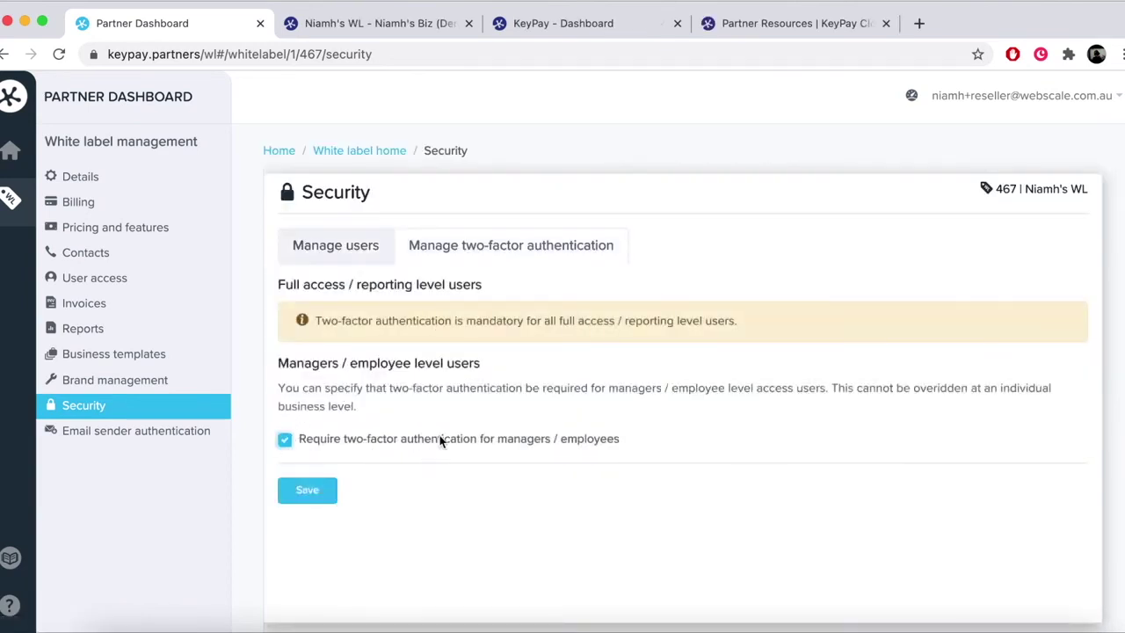
{"action": "left_click", "coordinate": [319, 499]}
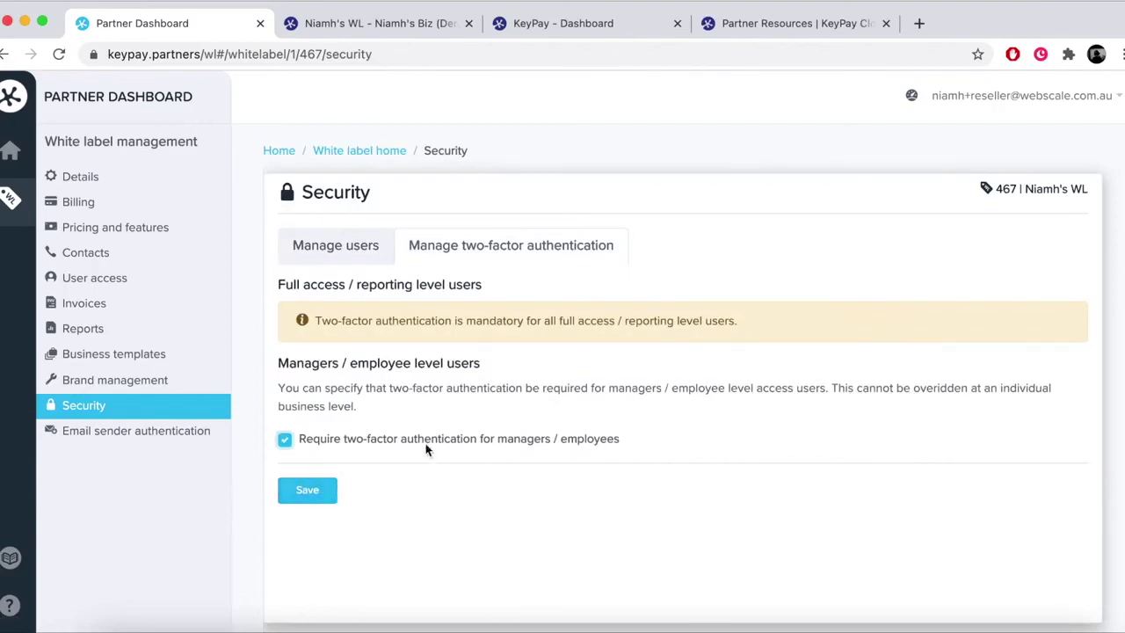
{"action": "left_click", "coordinate": [181, 435]}
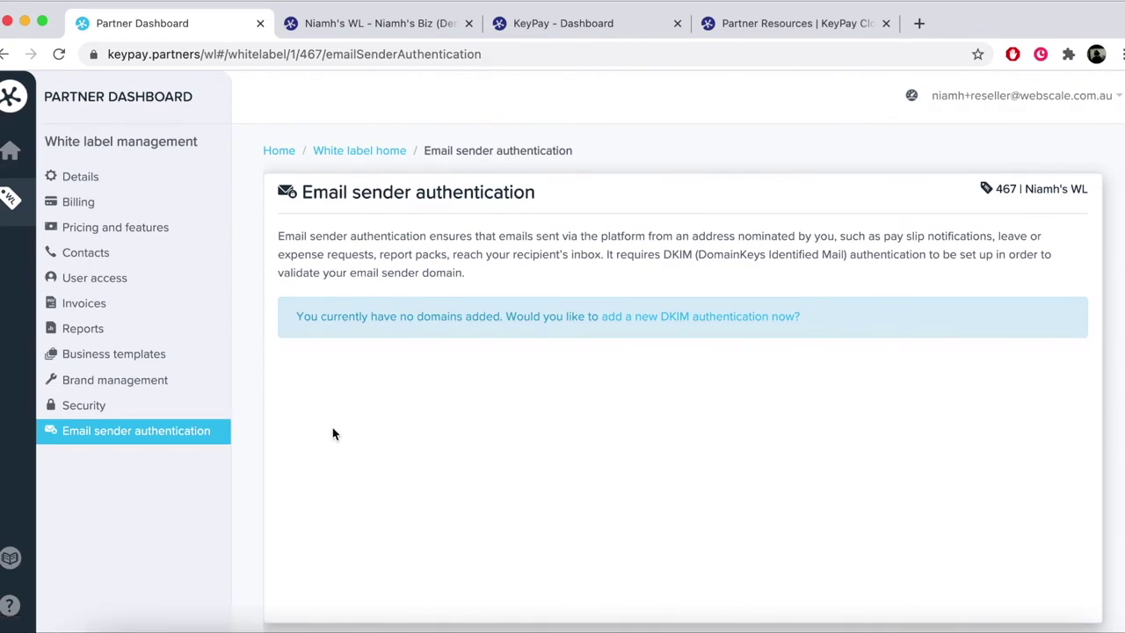
- Scroll down the Email sender authentication page to confirm no DKIM domains are listed
{"action": "scroll", "coordinate": [333, 433], "scroll_direction": "down", "scroll_amount": 1}
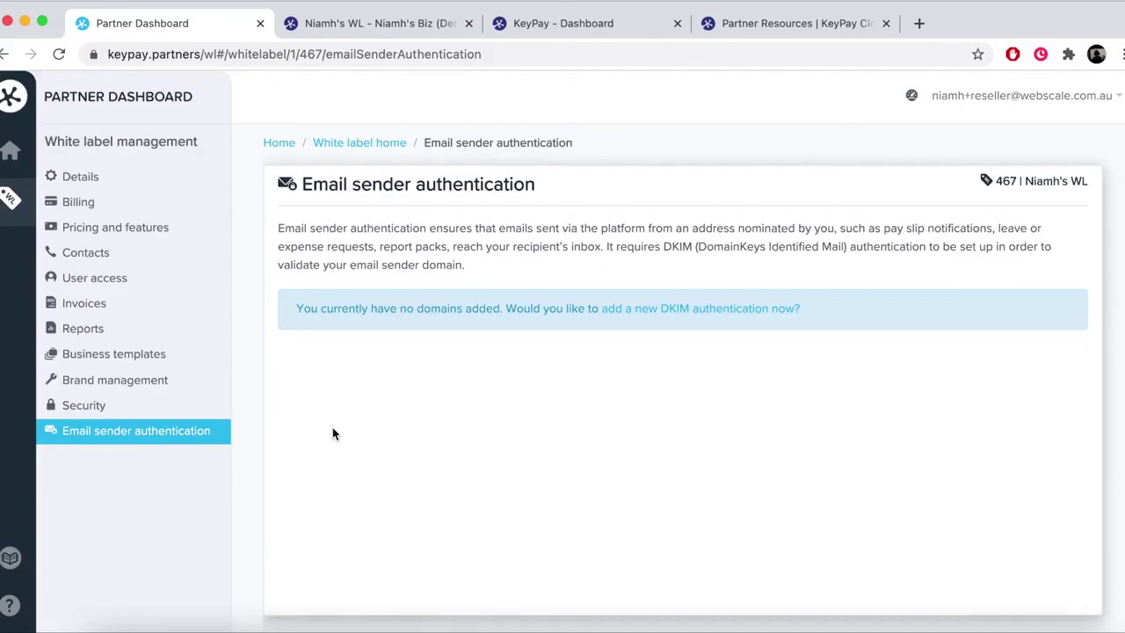